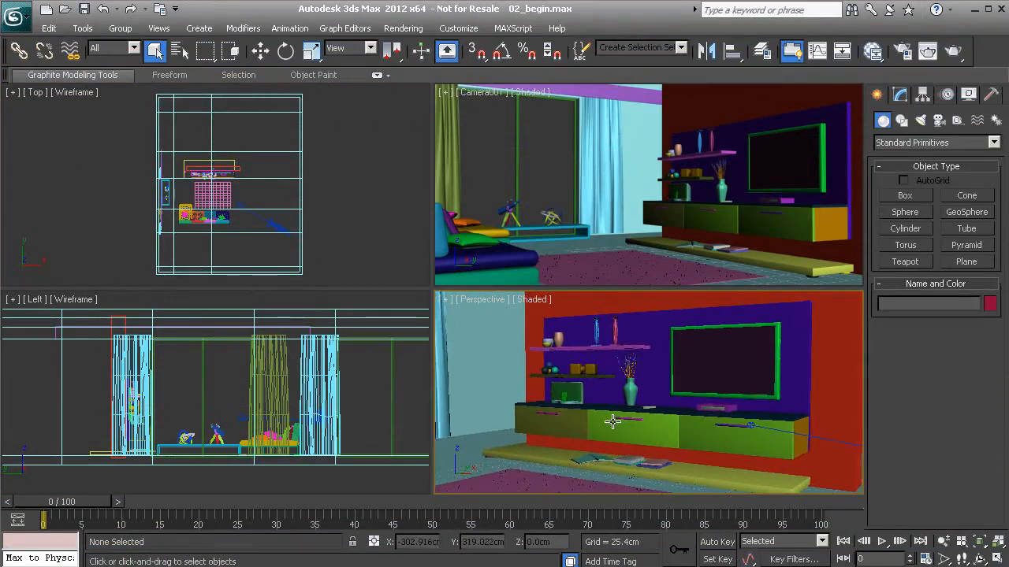
- Maximize the Perspective viewport and orbit around the cabinet, TV wall, window and sofa
{"action": "key", "text": "alt+w"}
{"action": "middle_click_drag", "start_coordinate": [563, 367], "coordinate": [530, 339], "text": "alt"}
{"action": "middle_click_drag", "start_coordinate": [590, 358], "coordinate": [455, 349], "text": "alt"}
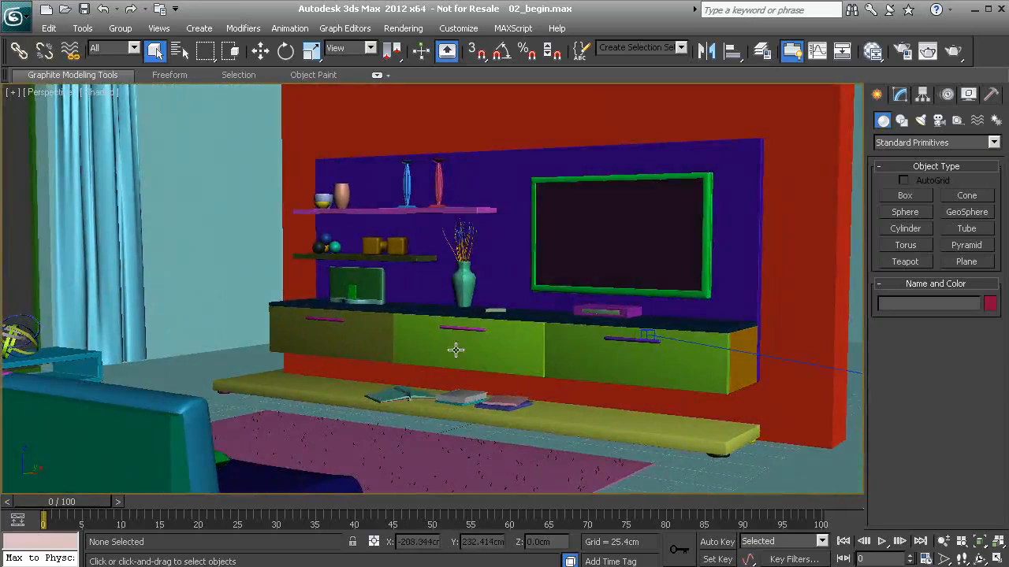
{"action": "middle_click_drag", "start_coordinate": [378, 331], "coordinate": [421, 309]}
{"action": "middle_click_drag", "start_coordinate": [337, 323], "coordinate": [419, 313]}
{"action": "mouse_move", "coordinate": [420, 313]}
{"action": "middle_mouse_down", "text": "alt"}
{"action": "mouse_move", "coordinate": [367, 310]}
{"action": "mouse_move", "coordinate": [349, 327]}
{"action": "mouse_move", "coordinate": [516, 315]}
{"action": "middle_mouse_up", "text": "alt"}
{"action": "scroll", "coordinate": [399, 291], "scroll_direction": "down", "scroll_amount": 3}
{"action": "scroll", "coordinate": [556, 233], "scroll_direction": "up", "scroll_amount": 3}
- Frame the window, curtain and whole TV from a higher viewpoint, then select the room_geo walls
{"action": "middle_click_drag", "start_coordinate": [639, 291], "coordinate": [489, 345]}
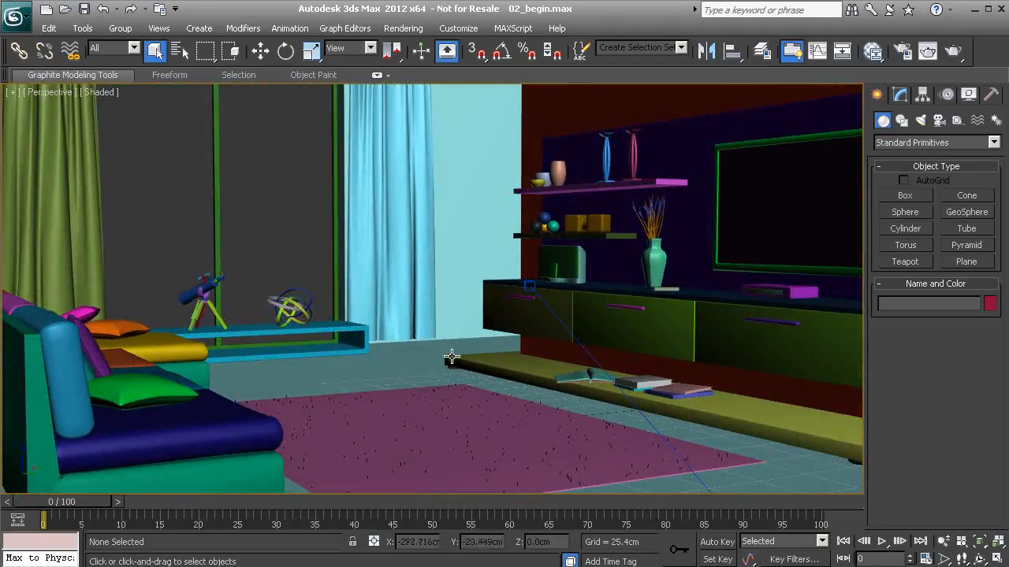
{"action": "middle_click_drag", "start_coordinate": [382, 307], "coordinate": [331, 322], "text": "alt"}
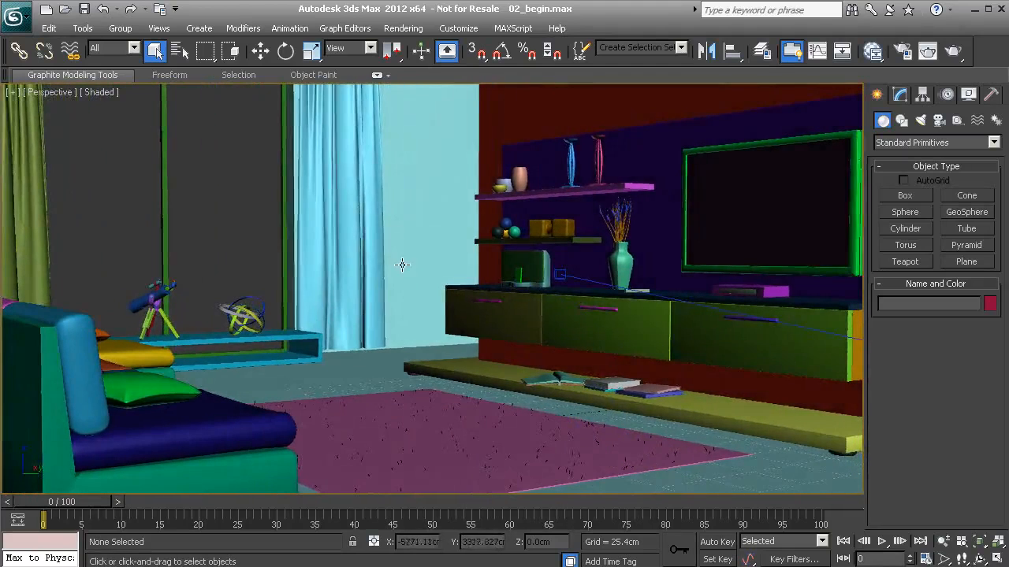
{"action": "scroll", "coordinate": [402, 265], "scroll_direction": "down", "scroll_amount": 1}
{"action": "middle_click_drag", "start_coordinate": [449, 278], "coordinate": [433, 281]}
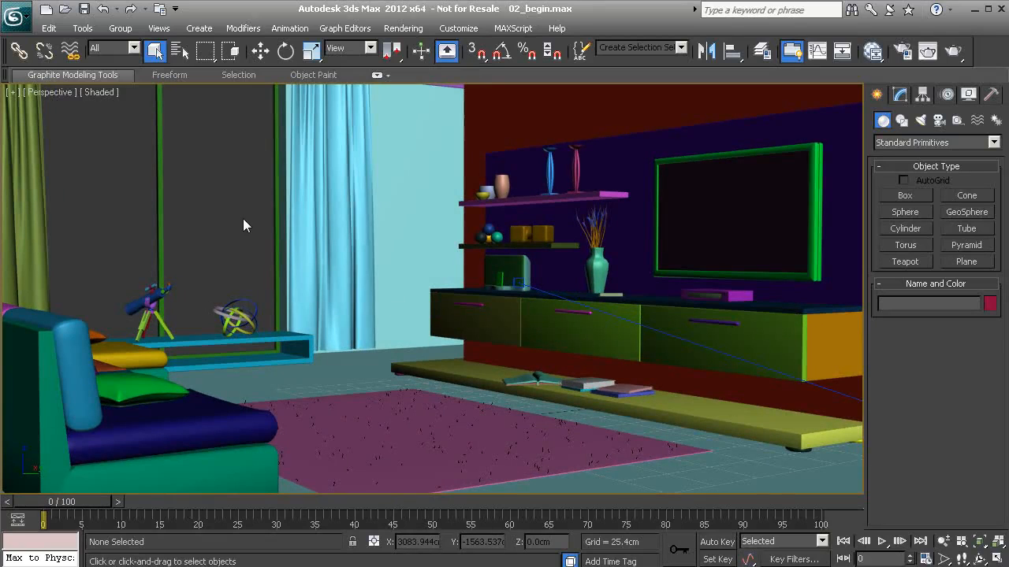
{"action": "middle_click_drag", "start_coordinate": [424, 232], "coordinate": [396, 259]}
{"action": "middle_click_drag", "start_coordinate": [364, 208], "coordinate": [394, 241], "text": "alt"}
{"action": "left_click", "coordinate": [368, 218]}
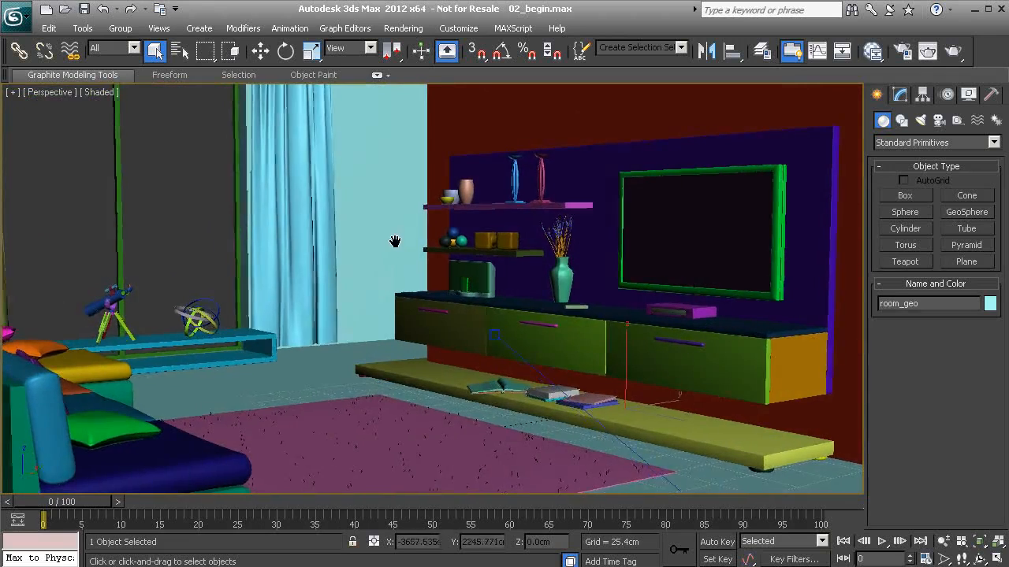
- Frame room_geo, restore four views, and measure it at 1050.242 × 1294.959 × 333.923 cm
{"action": "key", "text": "z"}
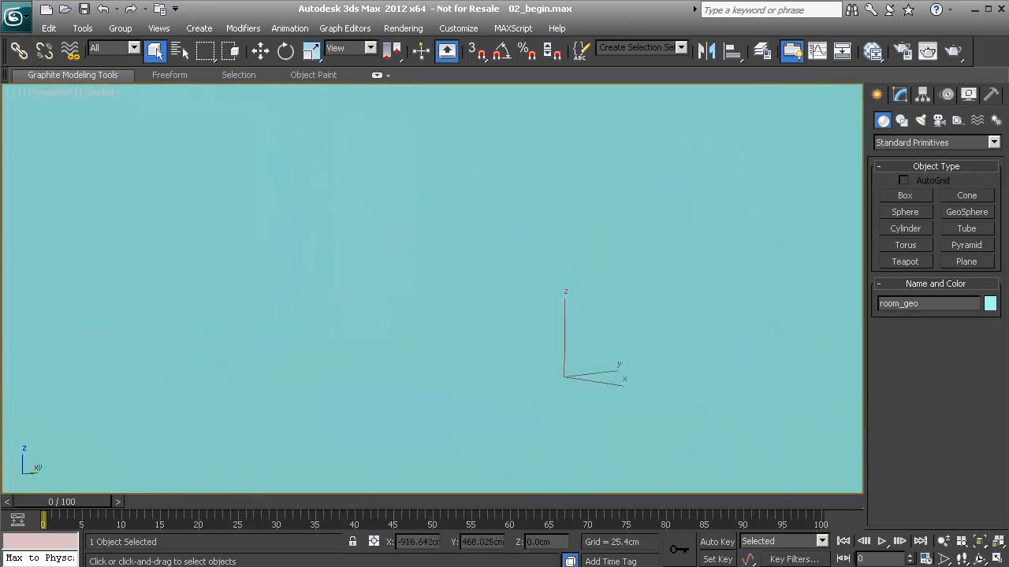
{"action": "key", "text": "alt+w"}
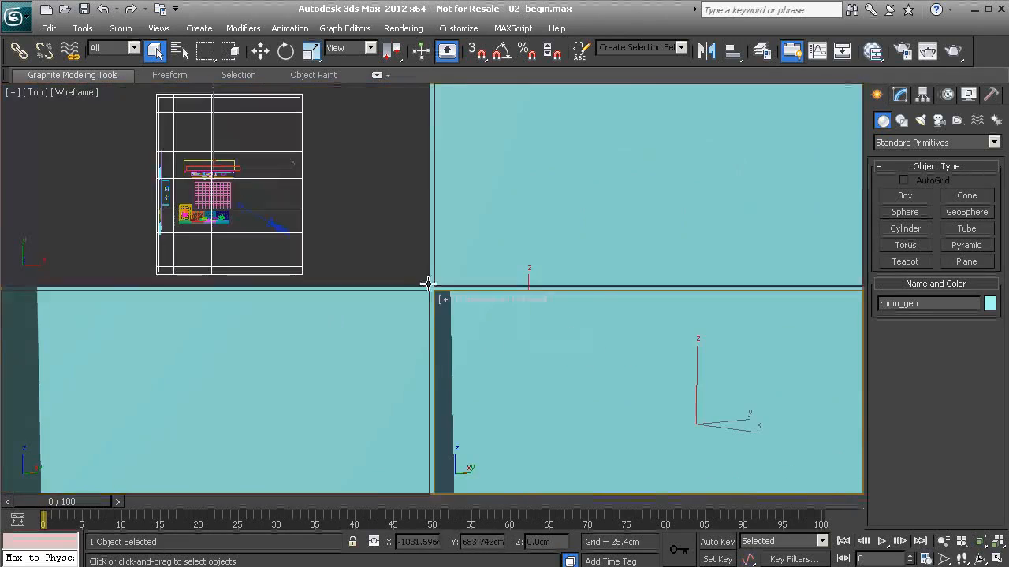
{"action": "middle_click_drag", "start_coordinate": [331, 210], "coordinate": [321, 209]}
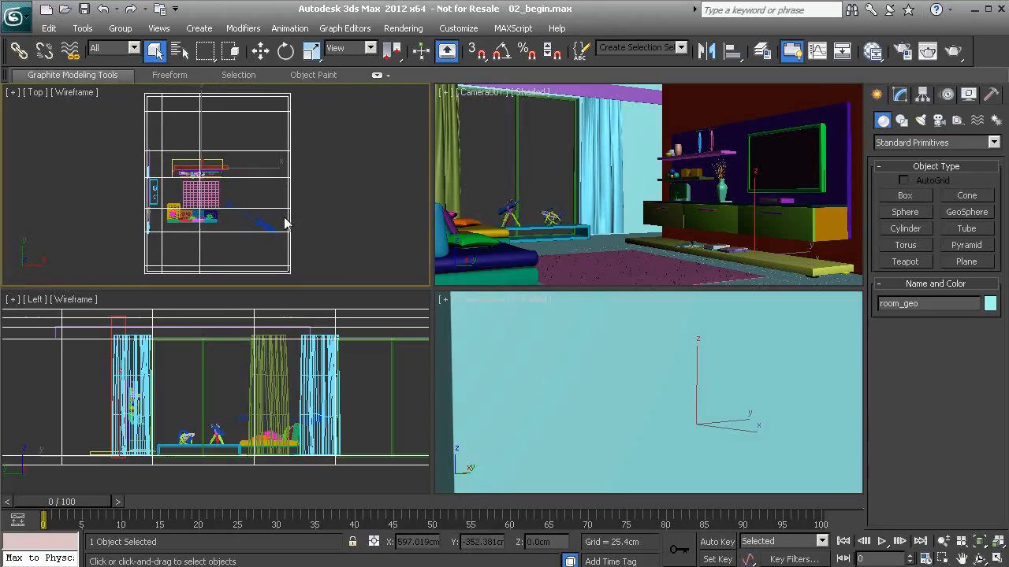
{"action": "left_click", "coordinate": [991, 95]}
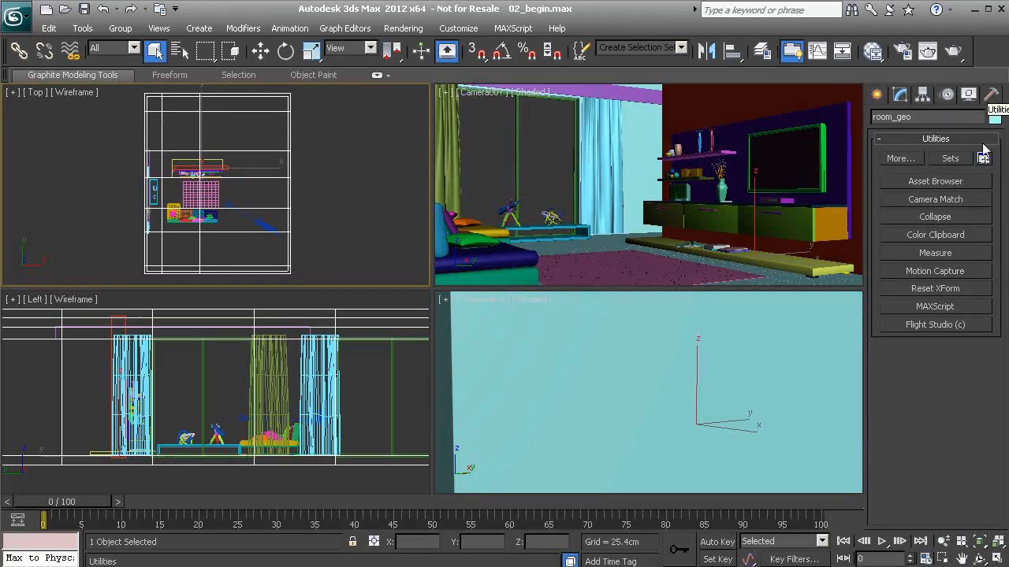
{"action": "left_click", "coordinate": [937, 253]}
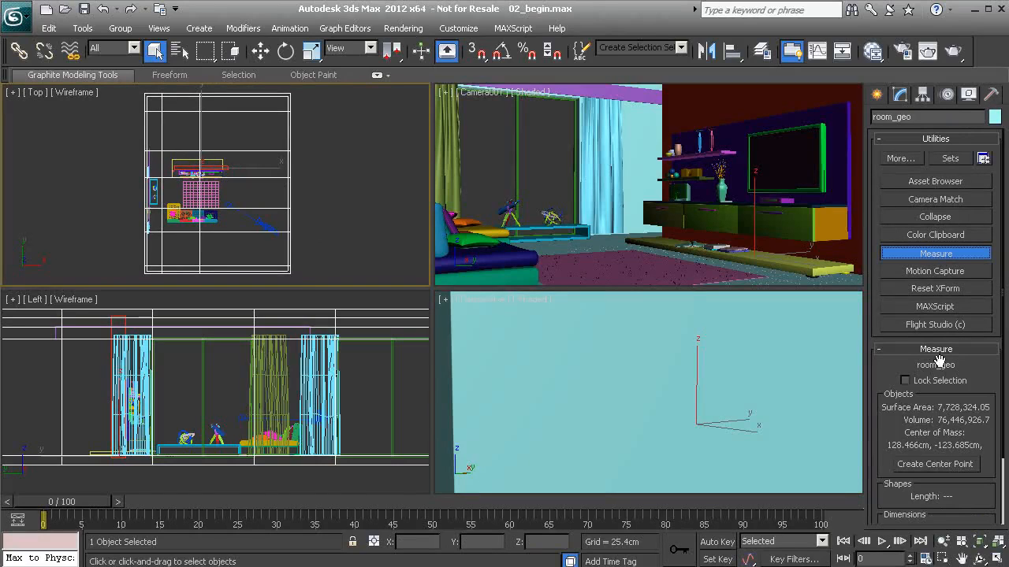
{"action": "left_click_drag", "start_coordinate": [882, 455], "coordinate": [875, 294]}
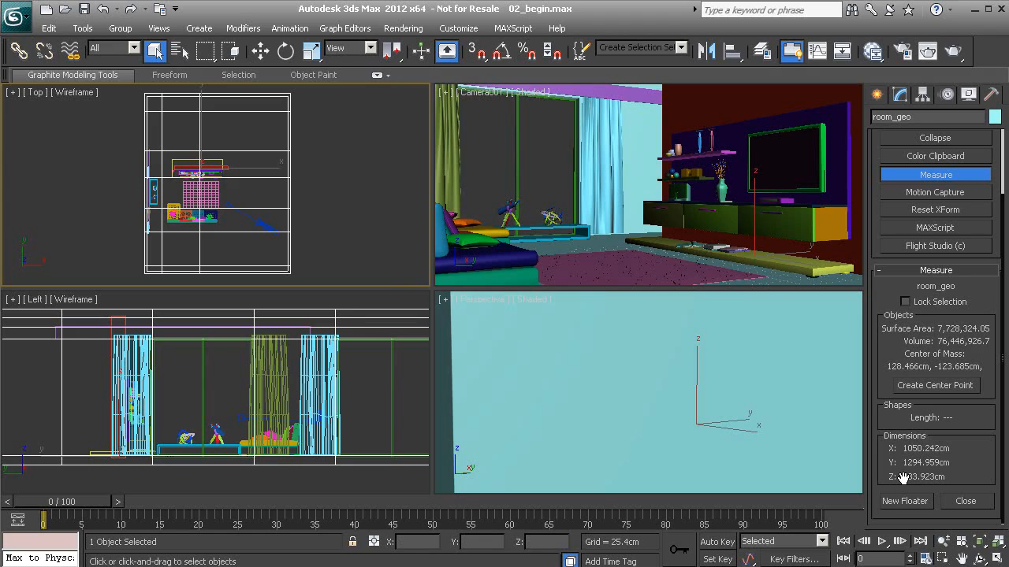
- Move the perspective view back inside the room at a lower angle showing more ceiling
{"action": "middle_click_drag", "start_coordinate": [687, 400], "coordinate": [677, 417]}
{"action": "scroll", "coordinate": [677, 417], "scroll_direction": "up", "scroll_amount": 5}
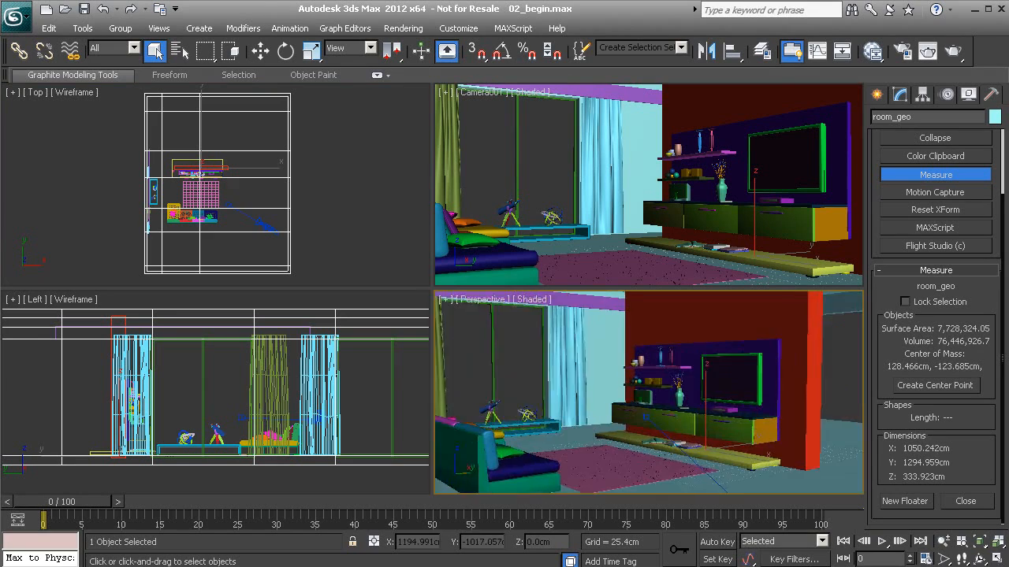
{"action": "middle_click_drag", "start_coordinate": [625, 337], "coordinate": [628, 351]}
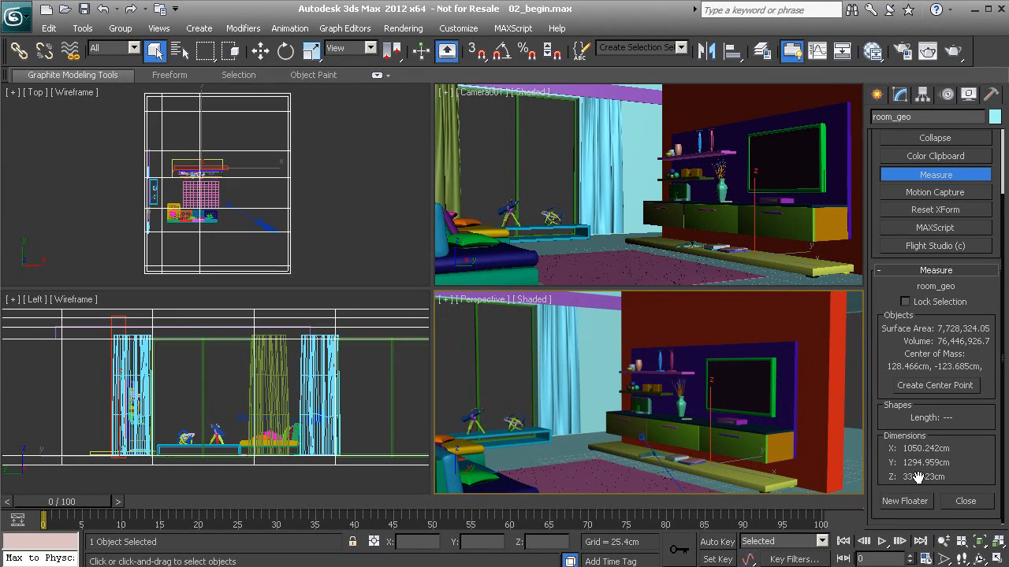
{"action": "middle_click_drag", "start_coordinate": [586, 394], "coordinate": [619, 405], "text": "alt"}
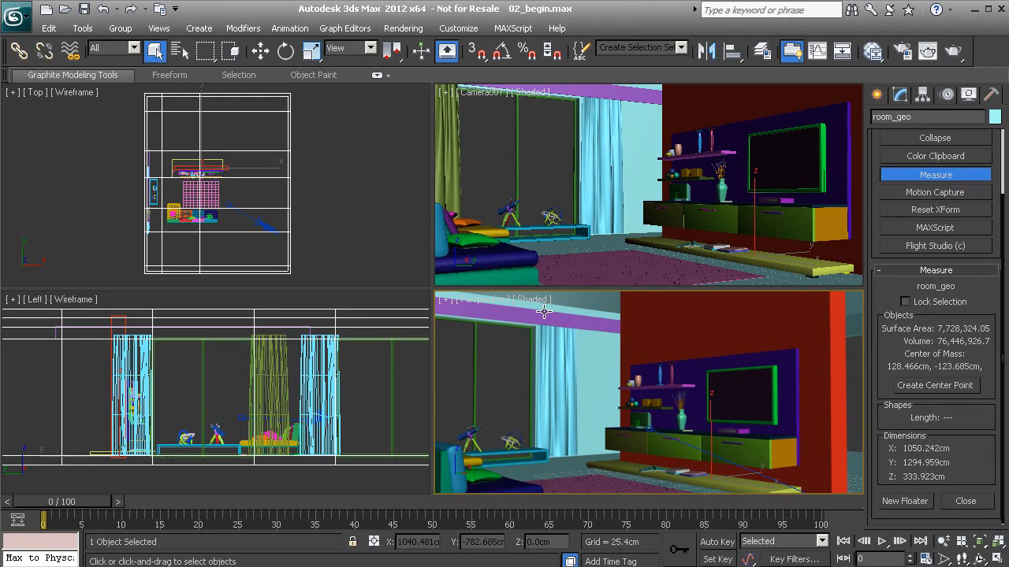
- Select the scene camera, zoom the Top view in around it, and orbit the Perspective view
{"action": "left_click", "coordinate": [261, 222]}
{"action": "scroll", "coordinate": [272, 229], "scroll_direction": "up", "scroll_amount": 2}
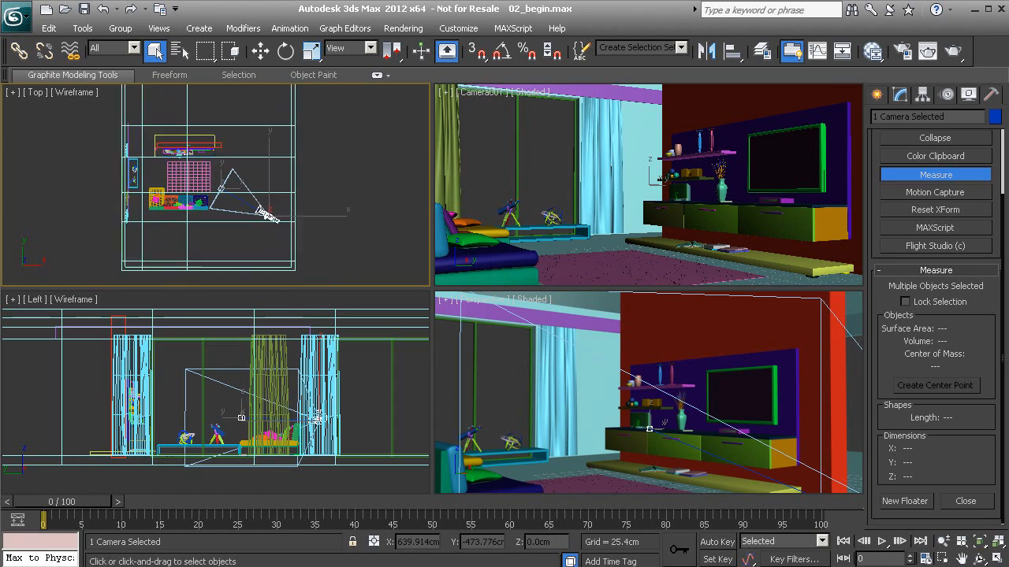
{"action": "scroll", "coordinate": [270, 219], "scroll_direction": "up", "scroll_amount": 1}
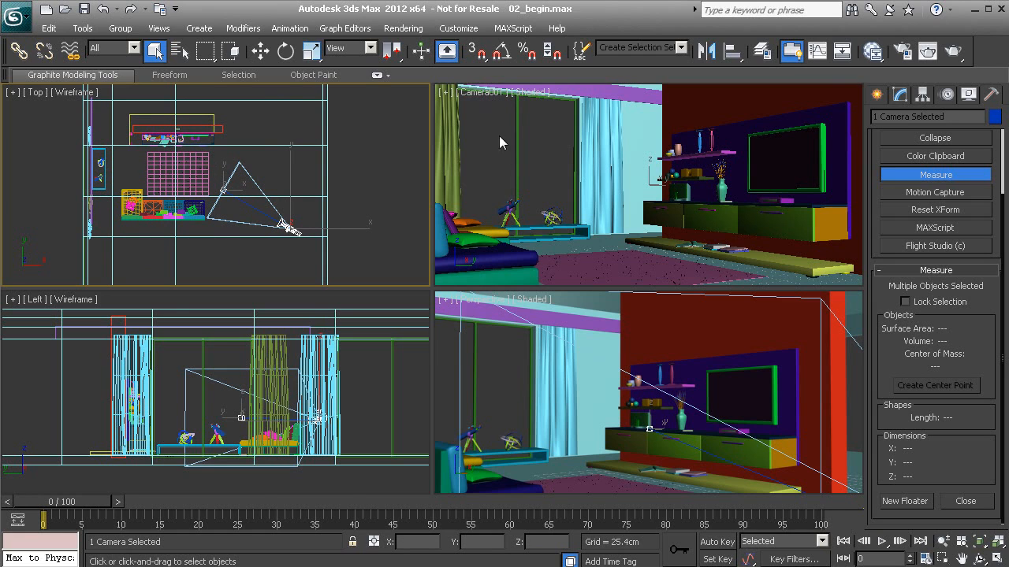
{"action": "mouse_move", "coordinate": [654, 406]}
{"action": "middle_mouse_down", "text": "alt"}
{"action": "mouse_move", "coordinate": [641, 401]}
{"action": "mouse_move", "coordinate": [665, 410]}
{"action": "mouse_move", "coordinate": [631, 400]}
{"action": "mouse_move", "coordinate": [654, 425]}
{"action": "mouse_move", "coordinate": [623, 408]}
{"action": "mouse_move", "coordinate": [657, 410]}
{"action": "mouse_move", "coordinate": [611, 412]}
{"action": "mouse_move", "coordinate": [700, 424]}
{"action": "mouse_move", "coordinate": [670, 414]}
{"action": "middle_mouse_up", "text": "alt"}
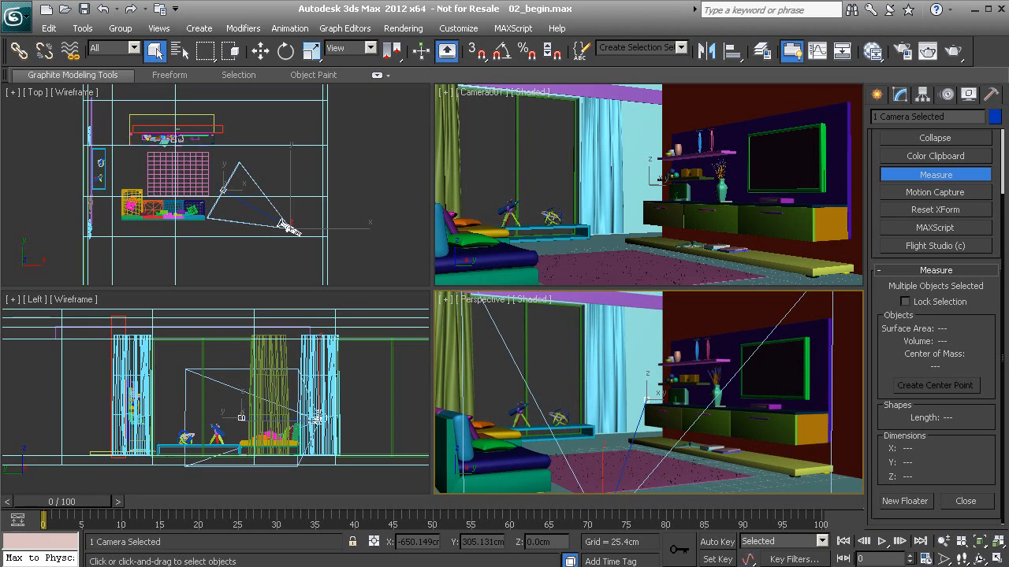
{"action": "middle_click_drag", "start_coordinate": [592, 399], "coordinate": [607, 398]}
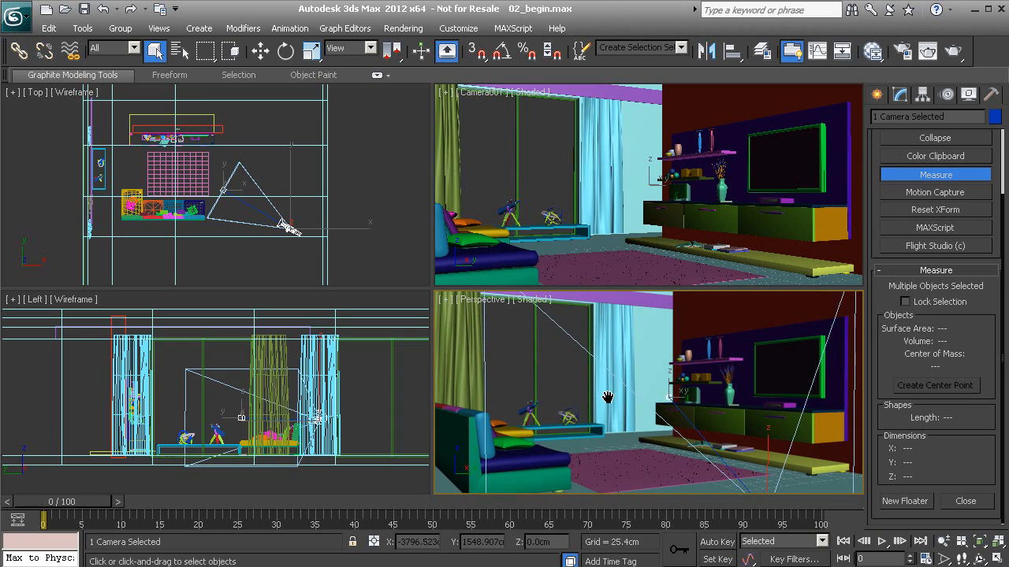
- Pan and orbit the Perspective view to frame the TV wall unit with the curtained window beside it
{"action": "middle_click_drag", "start_coordinate": [607, 397], "coordinate": [725, 383]}
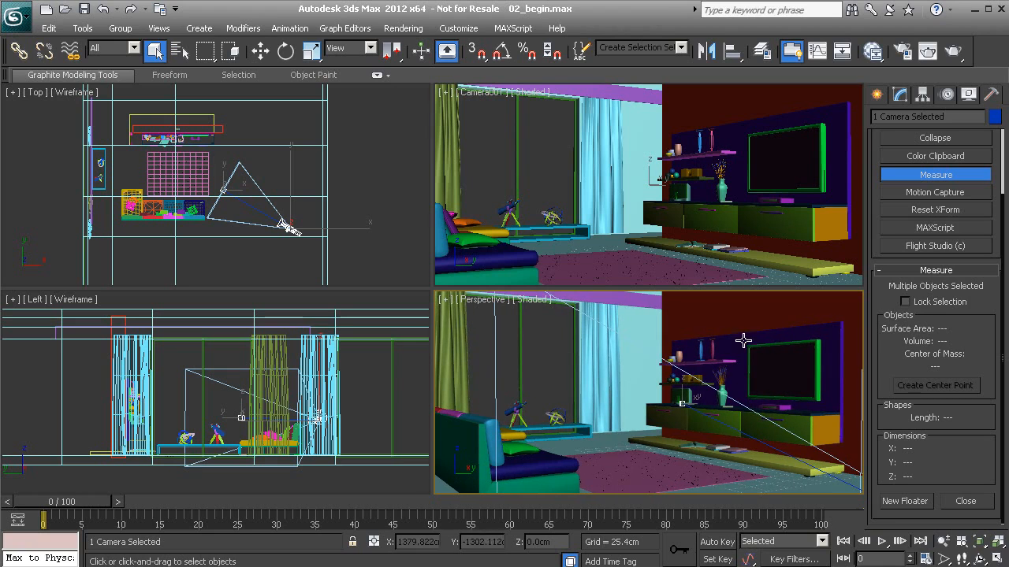
{"action": "middle_click_drag", "start_coordinate": [574, 386], "coordinate": [595, 385], "text": "alt"}
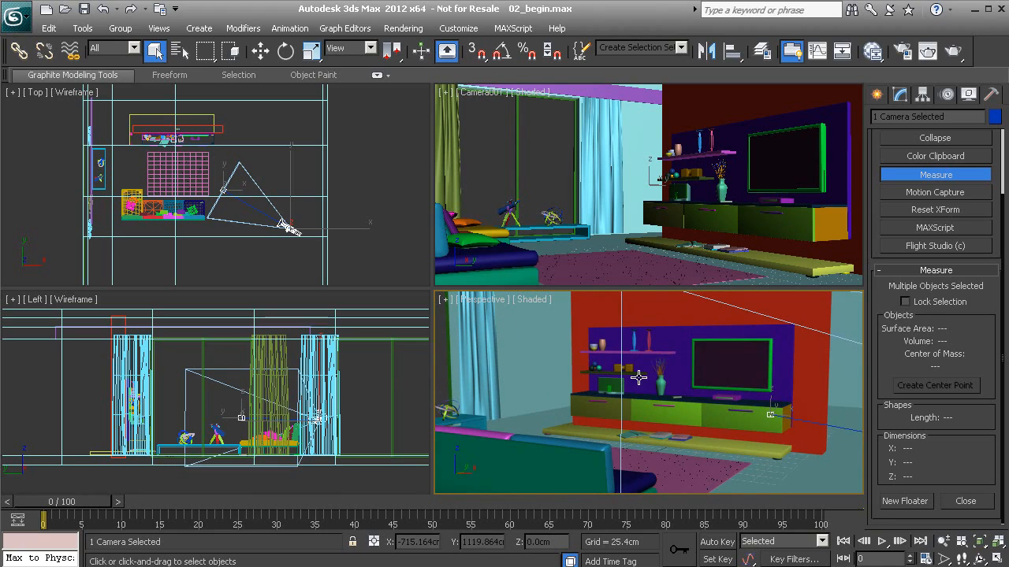
{"action": "middle_click_drag", "start_coordinate": [611, 381], "coordinate": [643, 400]}
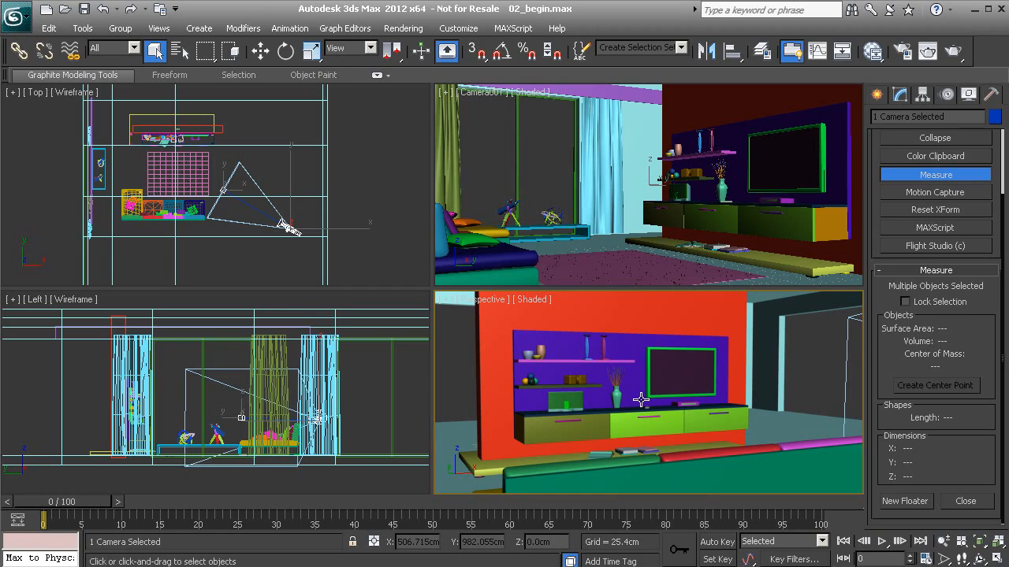
{"action": "mouse_move", "coordinate": [680, 398]}
{"action": "middle_mouse_down"}
{"action": "mouse_move", "coordinate": [640, 422]}
{"action": "mouse_move", "coordinate": [671, 411]}
{"action": "middle_mouse_up"}
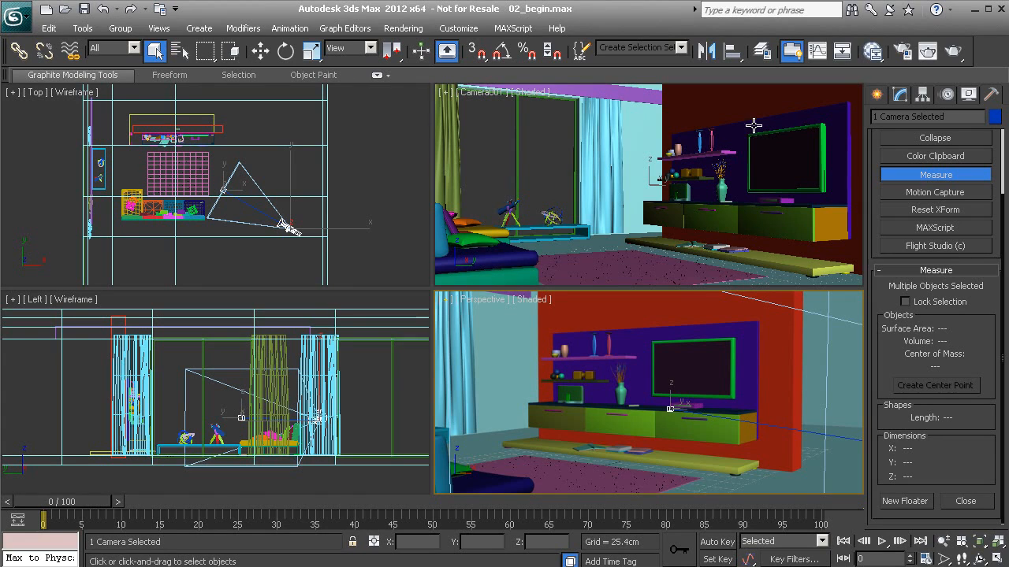
{"action": "middle_click_drag", "start_coordinate": [522, 408], "coordinate": [570, 414], "text": "alt"}
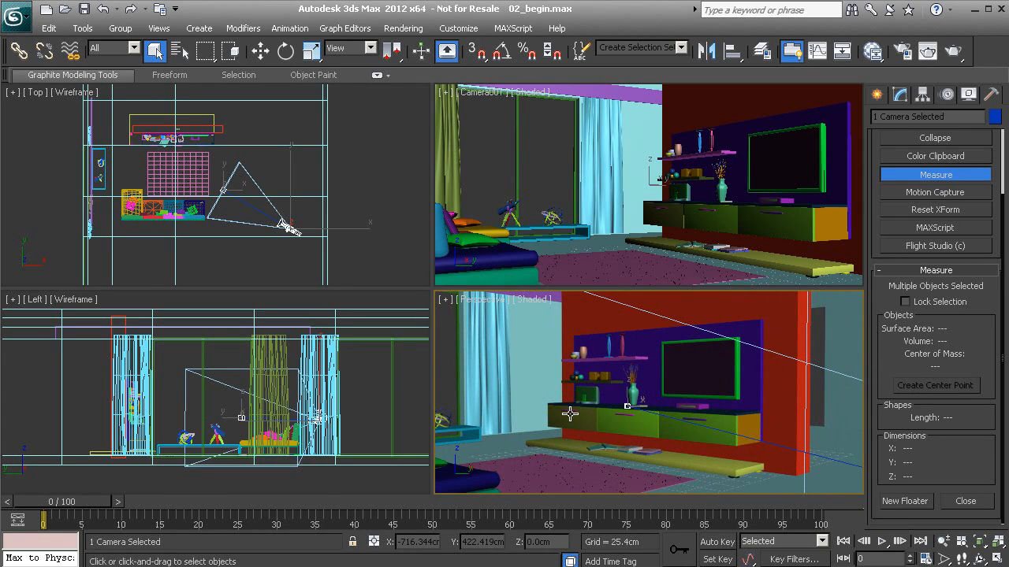
{"action": "middle_click_drag", "start_coordinate": [575, 412], "coordinate": [570, 373], "text": "alt"}
- Maximize Perspective, orbit to face the TV unit and curtained window, then restore four views
{"action": "key", "text": "alt+w"}
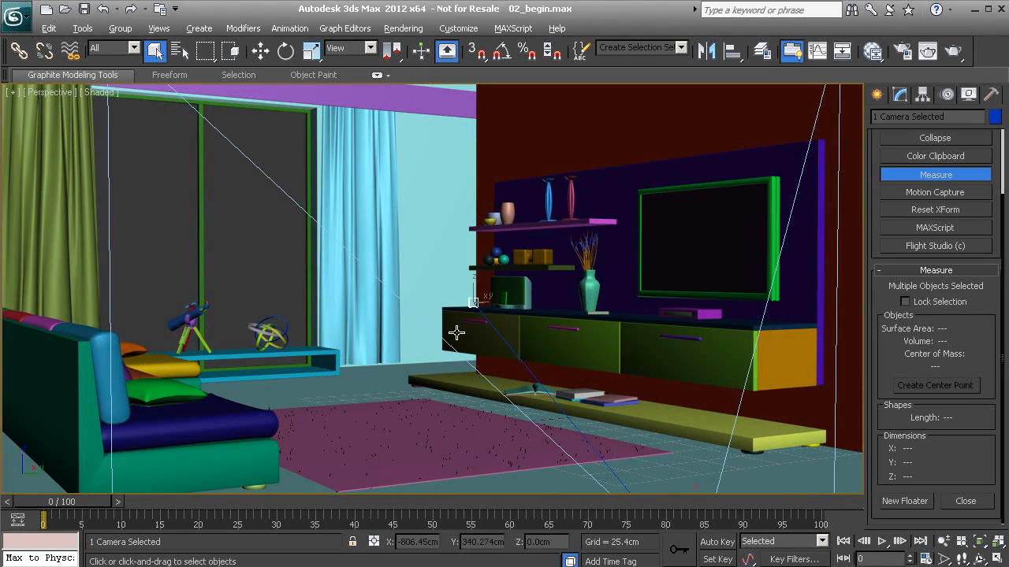
{"action": "middle_click_drag", "start_coordinate": [462, 345], "coordinate": [488, 359], "text": "alt"}
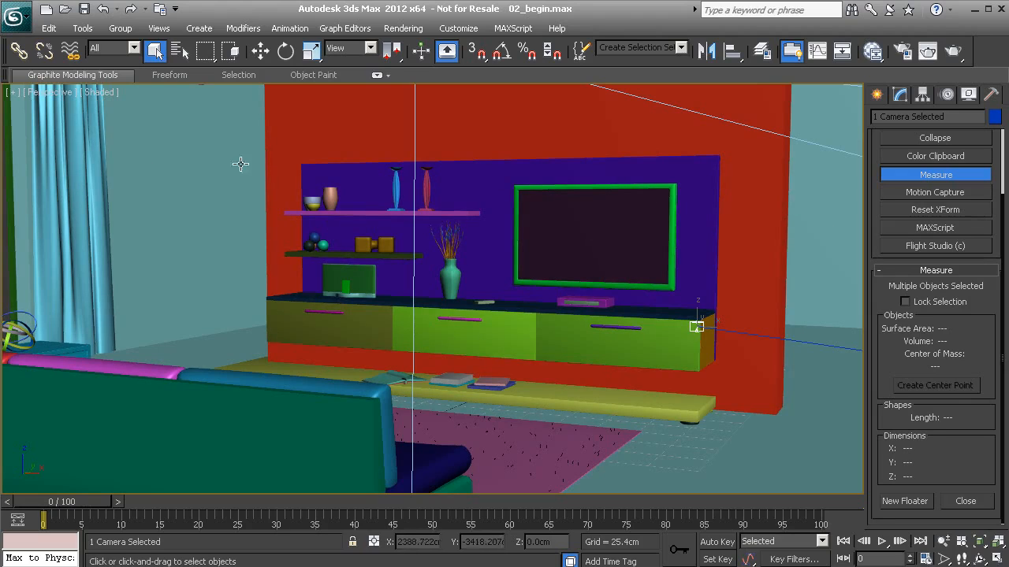
{"action": "middle_click_drag", "start_coordinate": [552, 383], "coordinate": [488, 360], "text": "alt"}
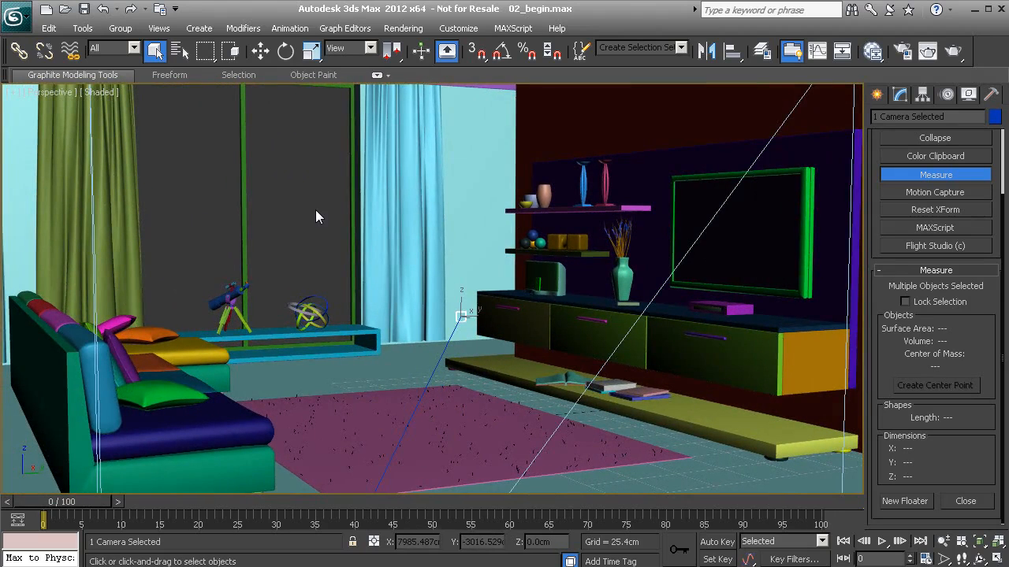
{"action": "key", "text": "alt+w"}
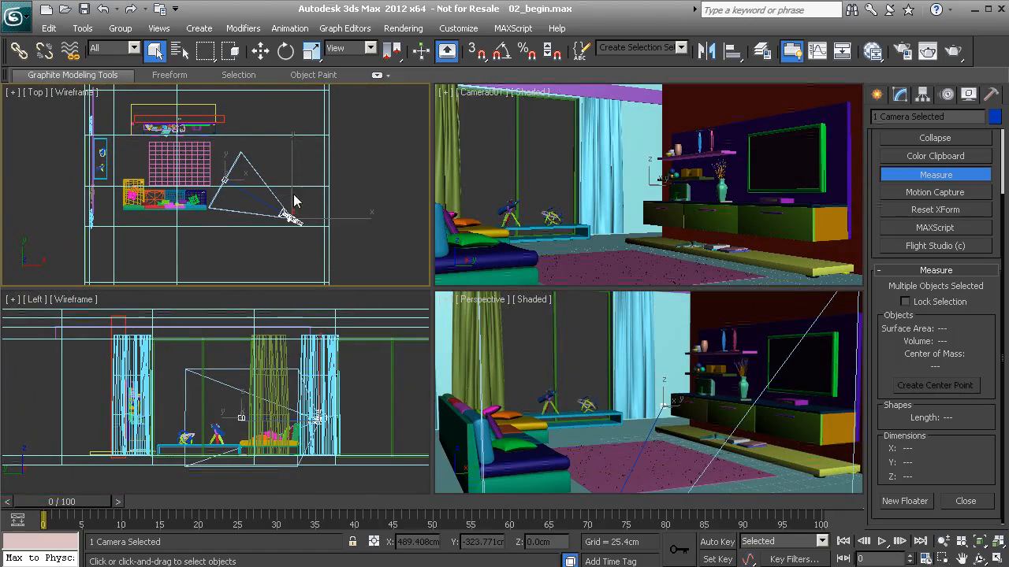
{"action": "left_click", "coordinate": [201, 32]}
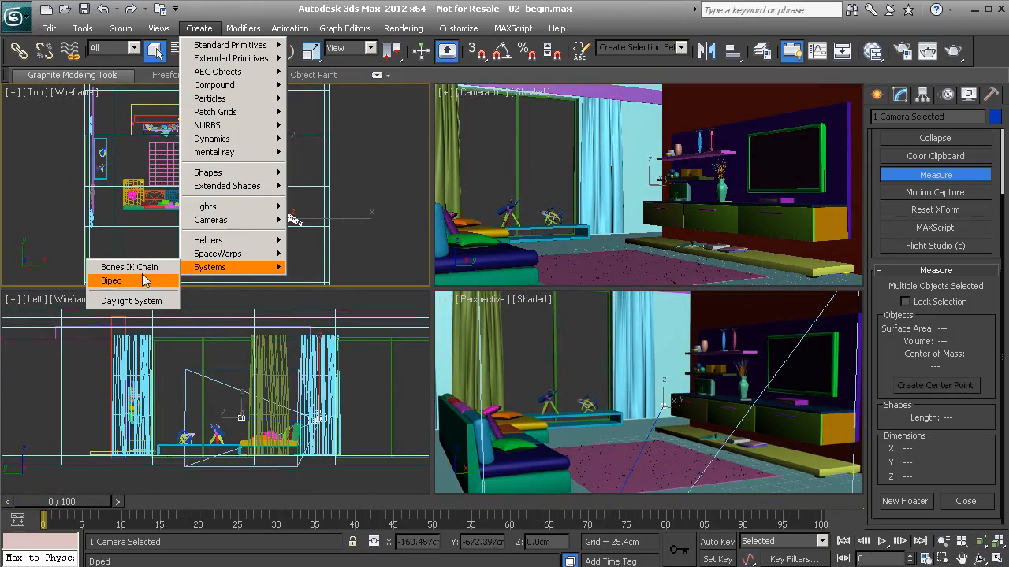
- Create a Daylight system, accepting the exposure control change, with its compass placed in the Top view
{"action": "left_click", "coordinate": [130, 301]}
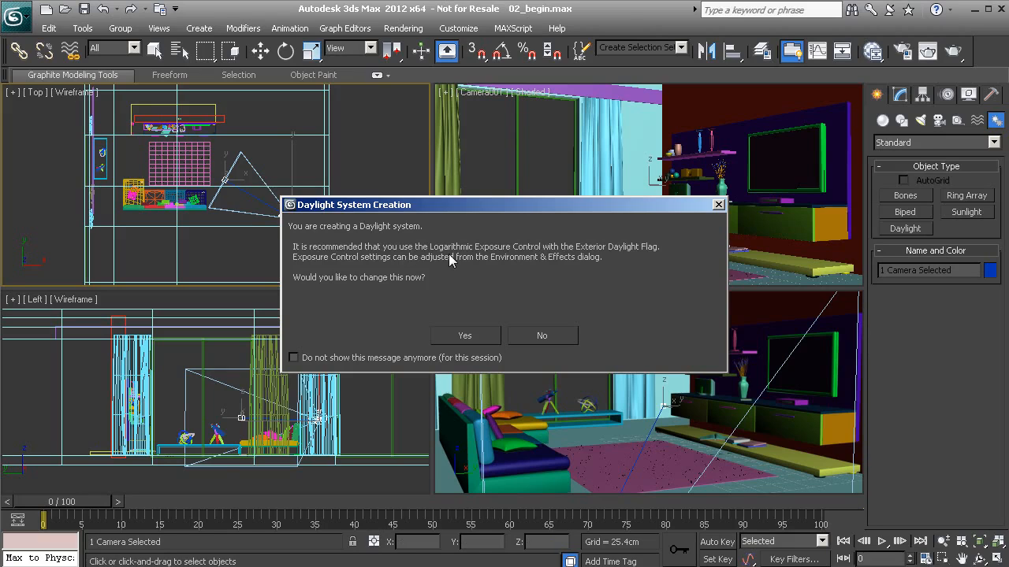
{"action": "left_click", "coordinate": [465, 336]}
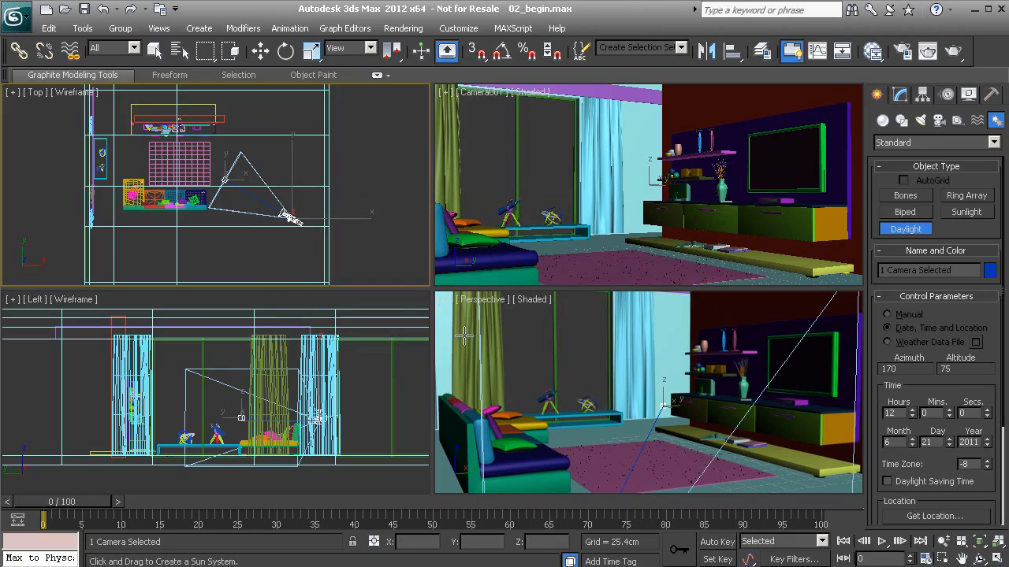
{"action": "left_click_drag", "start_coordinate": [199, 191], "coordinate": [227, 255]}
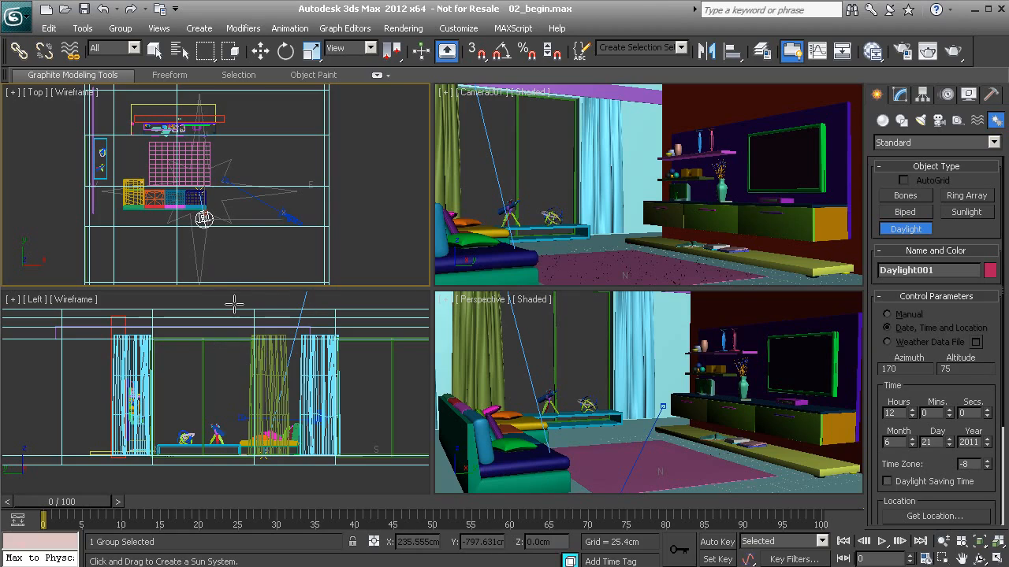
{"action": "left_click", "coordinate": [234, 304]}
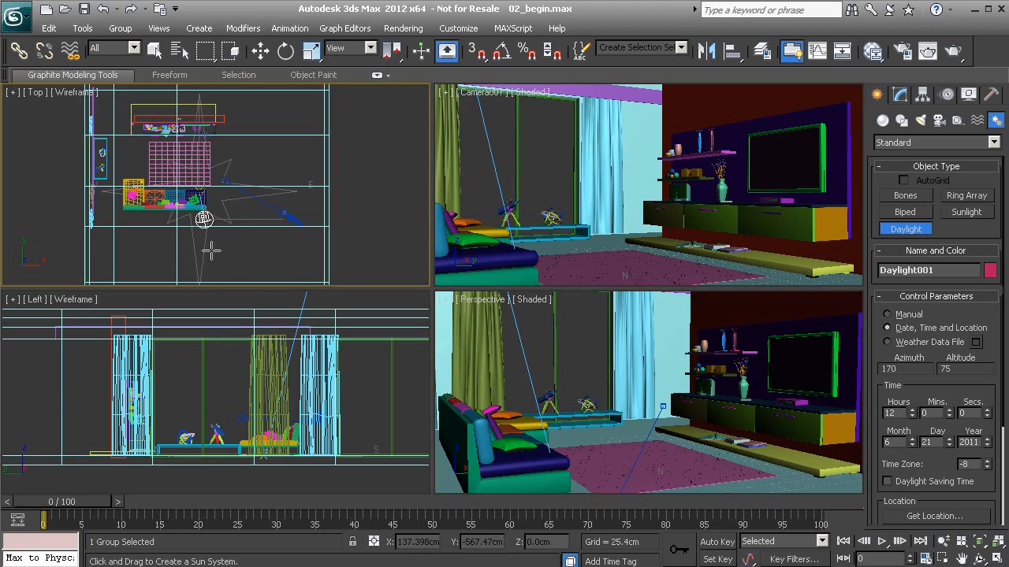
{"action": "right_click", "coordinate": [206, 227]}
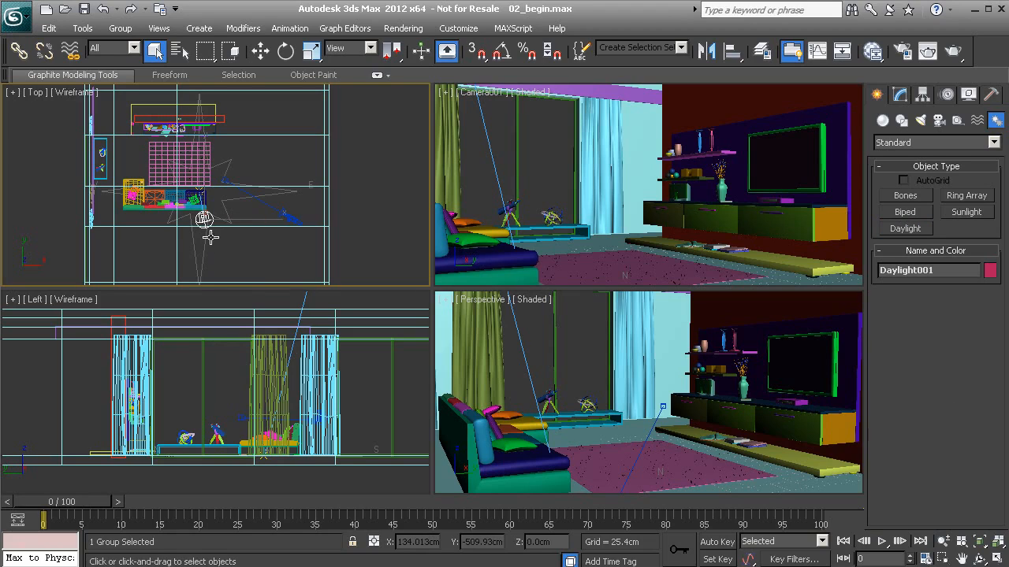
- Select the daylight system and re-centre the Top view around it
{"action": "left_click", "coordinate": [207, 223]}
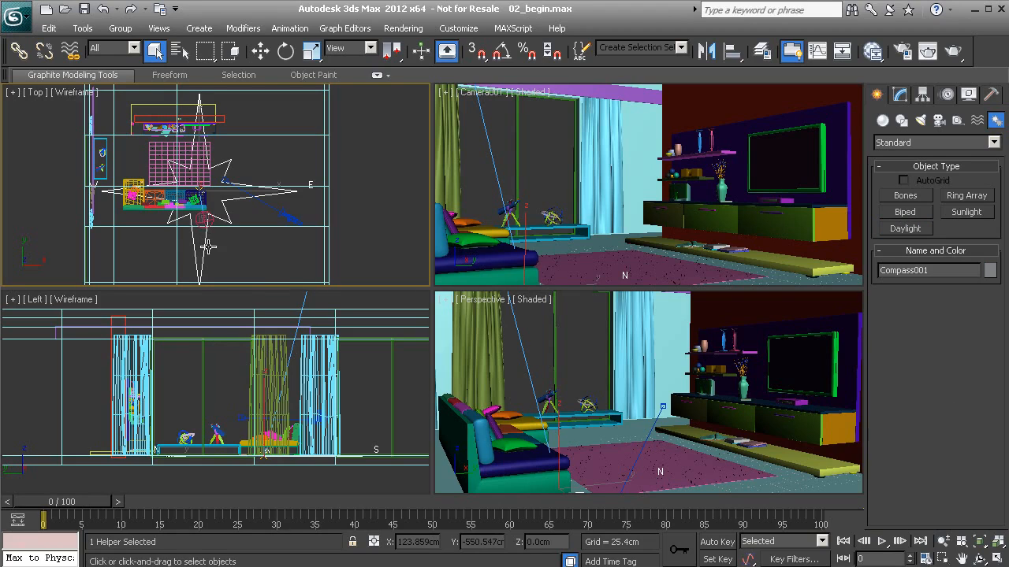
{"action": "scroll", "coordinate": [206, 229], "scroll_direction": "up", "scroll_amount": 3}
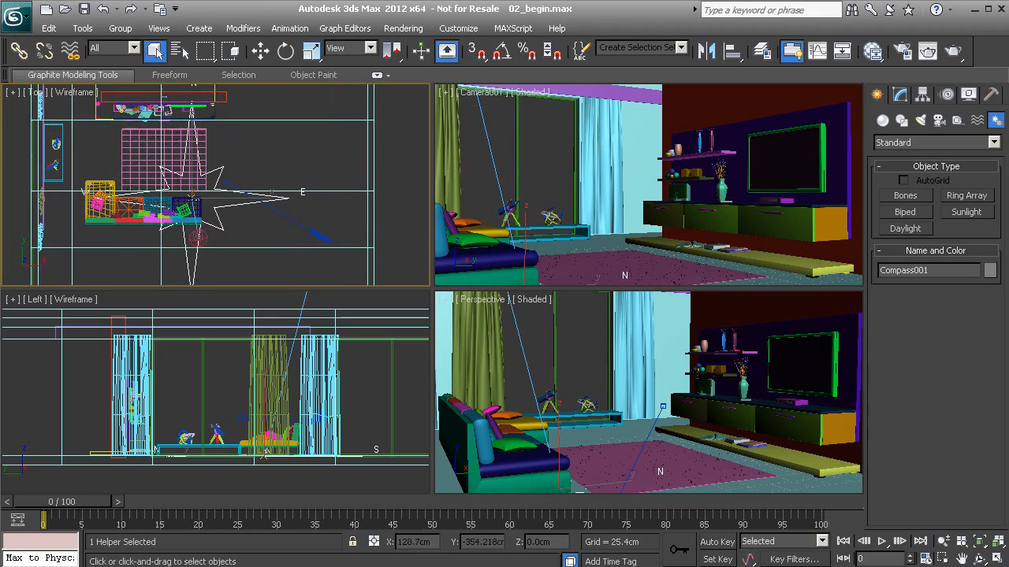
{"action": "left_click", "coordinate": [197, 234]}
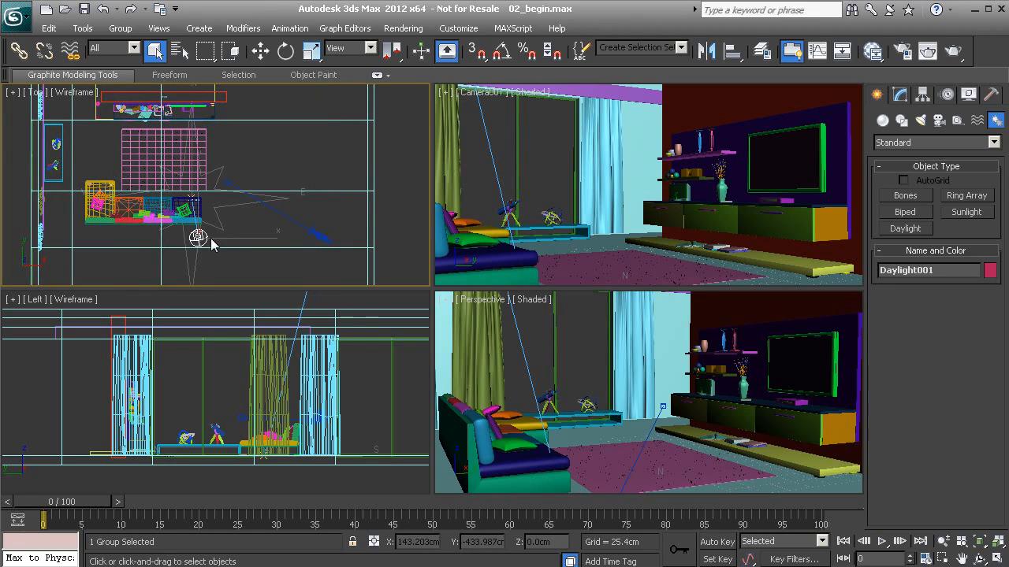
{"action": "middle_click_drag", "start_coordinate": [198, 234], "coordinate": [221, 240]}
{"action": "middle_click_drag", "start_coordinate": [215, 190], "coordinate": [238, 184]}
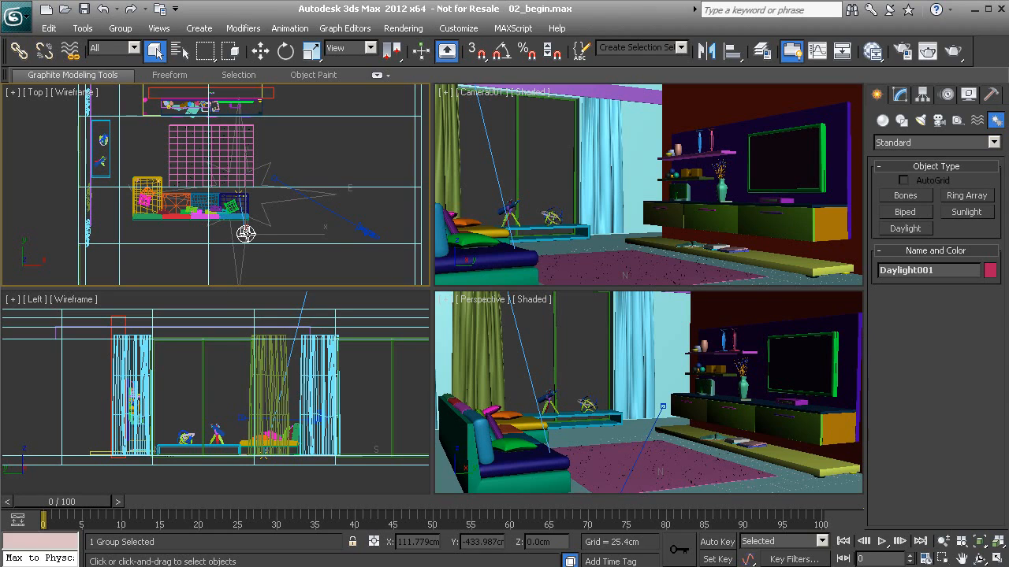
- Set the daylight's Hours to 9 in its Setup time and location parameters
{"action": "left_click", "coordinate": [898, 94]}
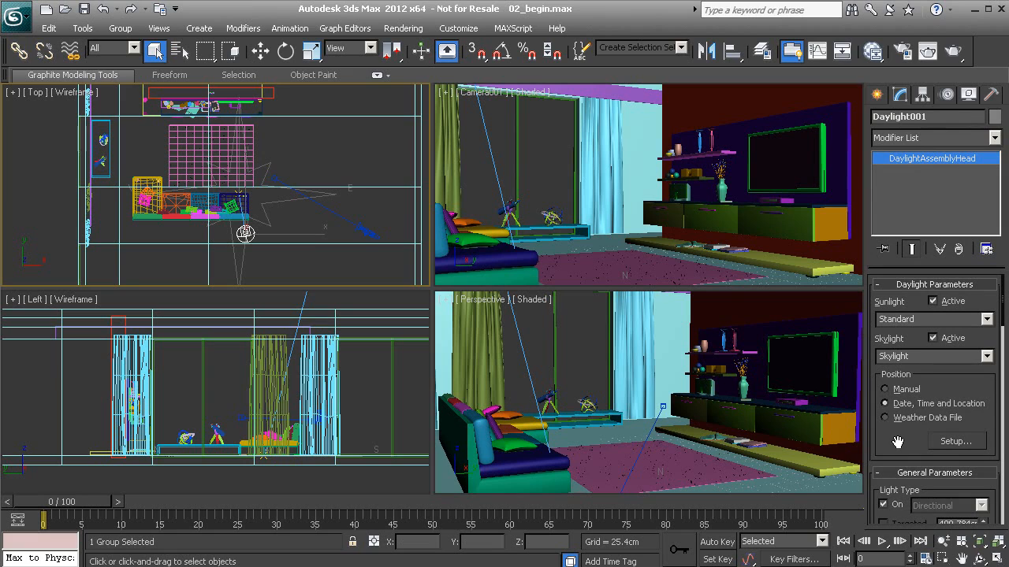
{"action": "left_click", "coordinate": [955, 442]}
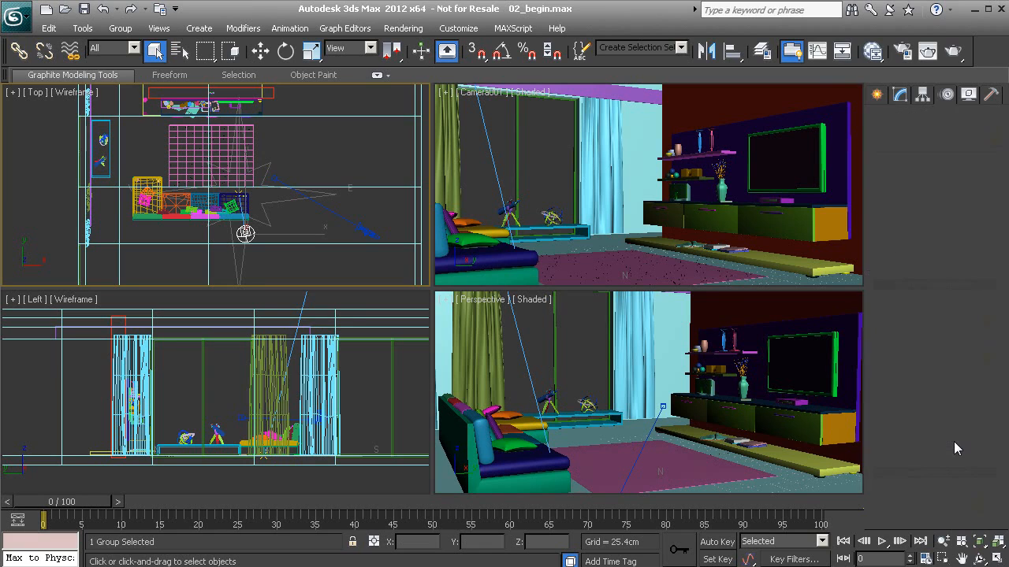
{"action": "left_click", "coordinate": [910, 336]}
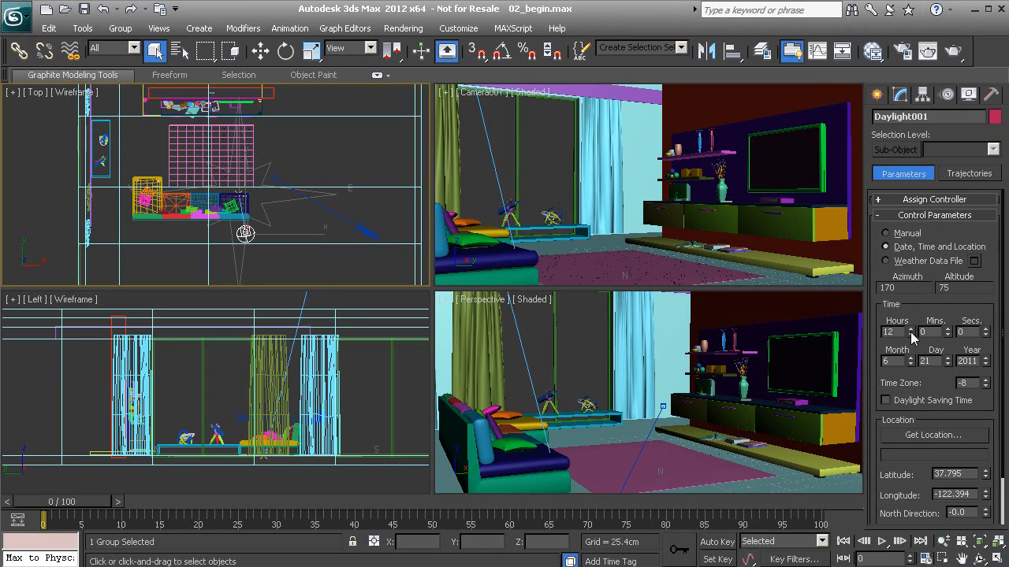
{"action": "left_click", "coordinate": [911, 336]}
{"action": "left_click", "coordinate": [911, 336]}
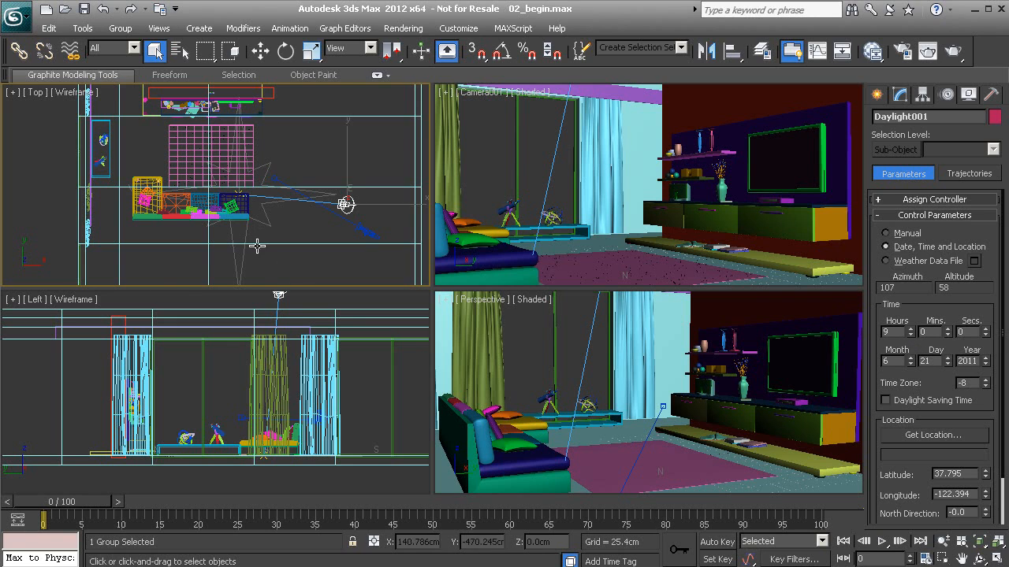
{"action": "scroll", "coordinate": [214, 152], "scroll_direction": "down", "scroll_amount": 3}
{"action": "scroll", "coordinate": [200, 170], "scroll_direction": "down", "scroll_amount": 1}
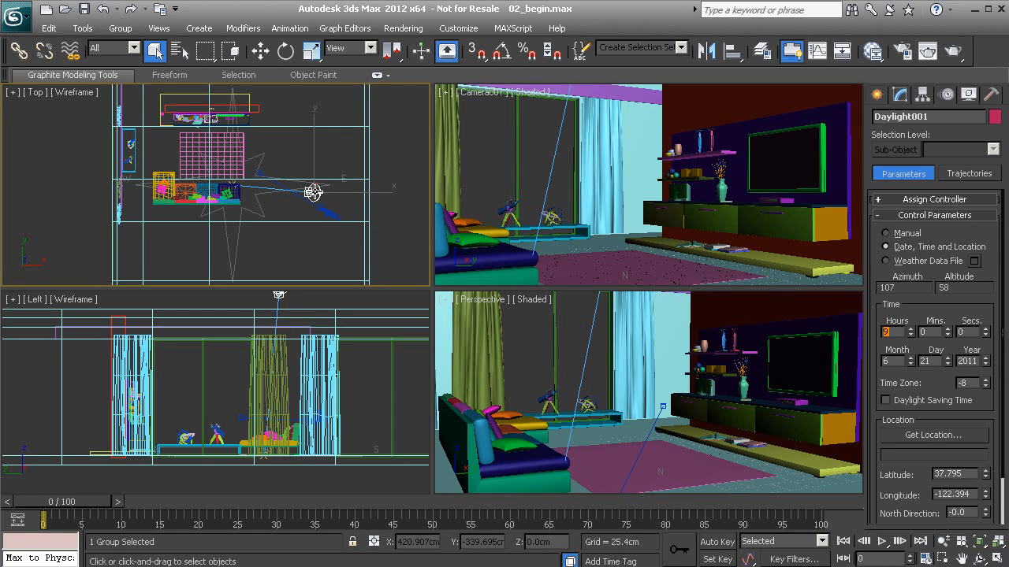
- Rotate North Direction to about 117 degrees, deselect, and render the Camera001 view
{"action": "left_click", "coordinate": [985, 510]}
{"action": "left_click_drag", "start_coordinate": [986, 512], "coordinate": [963, 419]}
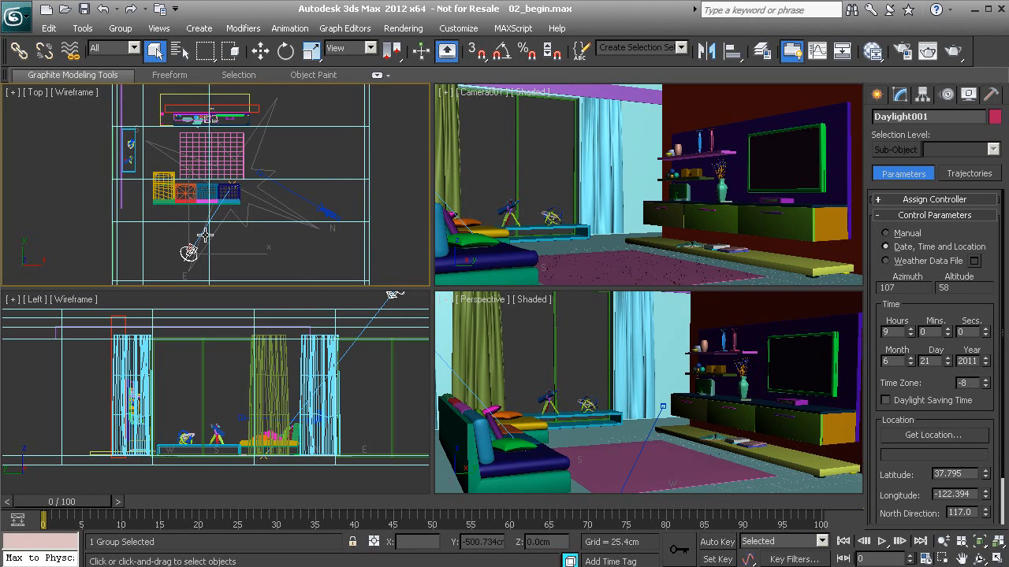
{"action": "left_click", "coordinate": [974, 512]}
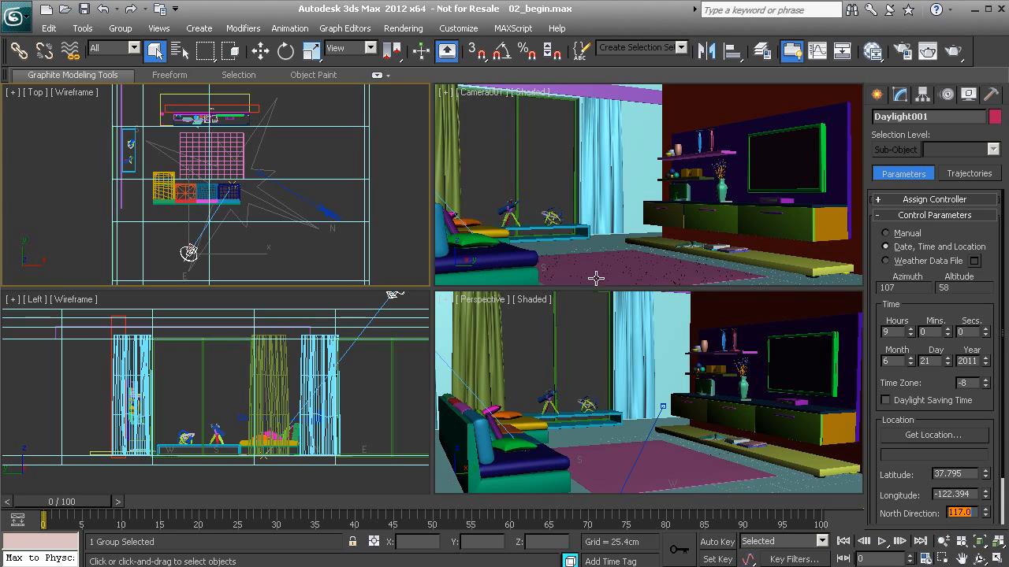
{"action": "left_click", "coordinate": [557, 179]}
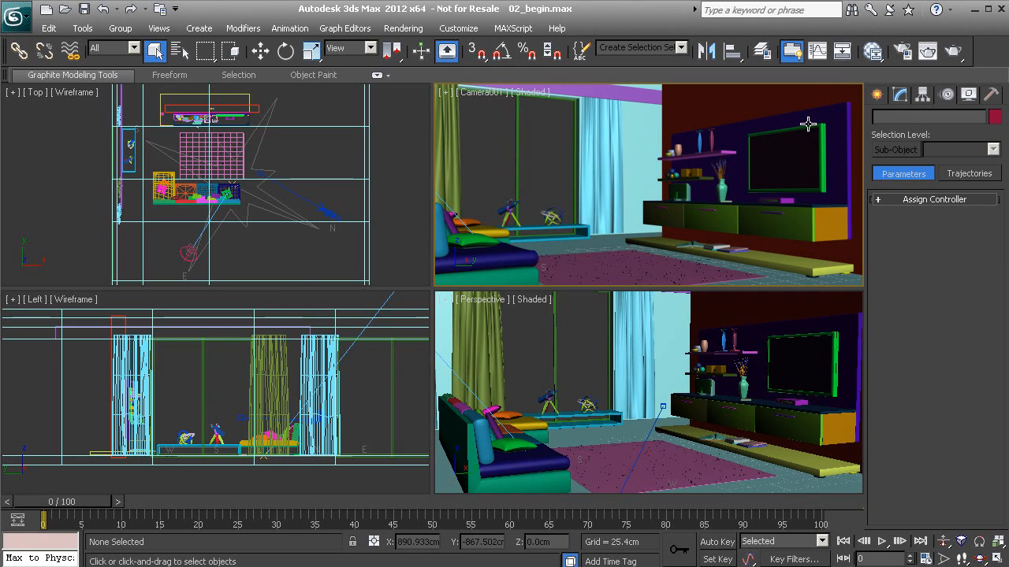
{"action": "key", "text": "shift+q"}
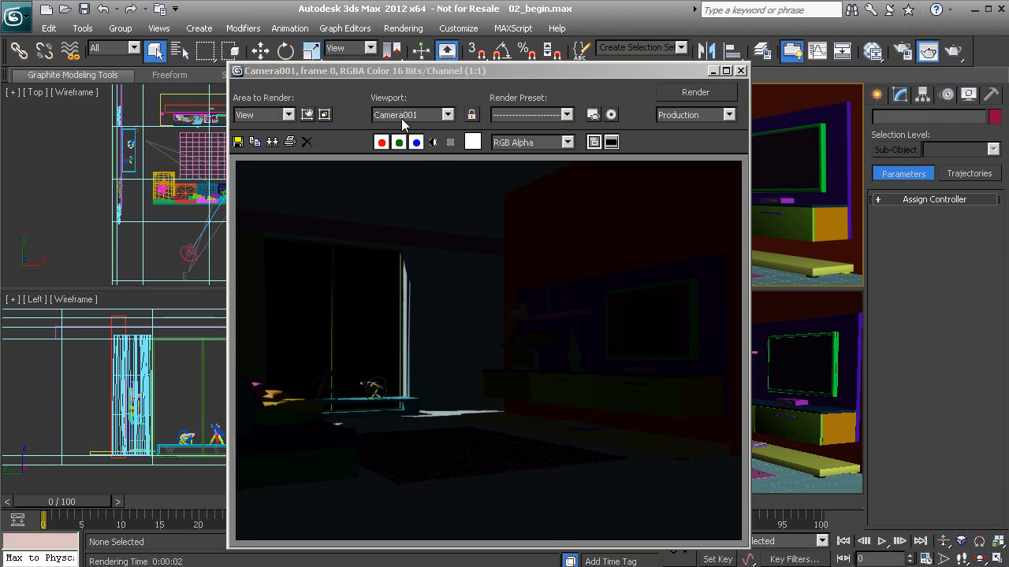
- Lock rendering to the Camera001 viewport in the Rendered Frame Window
{"action": "left_click", "coordinate": [472, 115]}
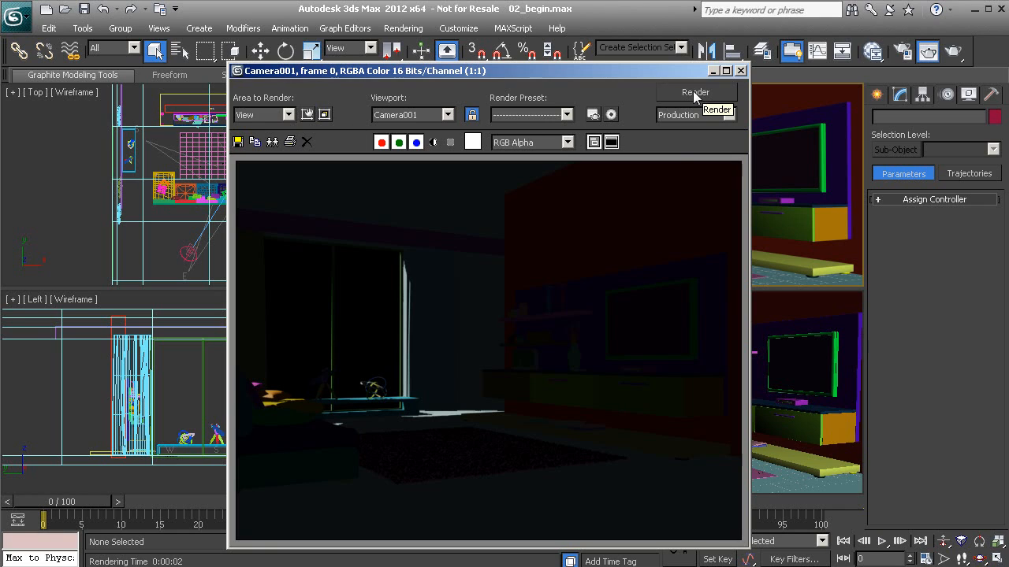
- Assign mental ray Renderer as the production renderer in Render Setup
{"action": "left_click", "coordinate": [593, 115]}
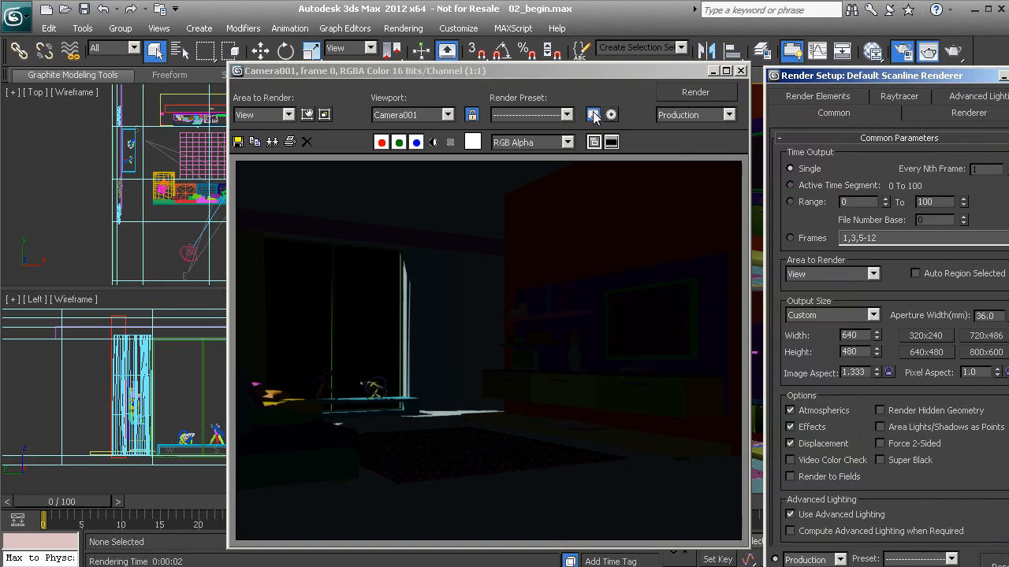
{"action": "left_click_drag", "start_coordinate": [903, 76], "coordinate": [774, 38]}
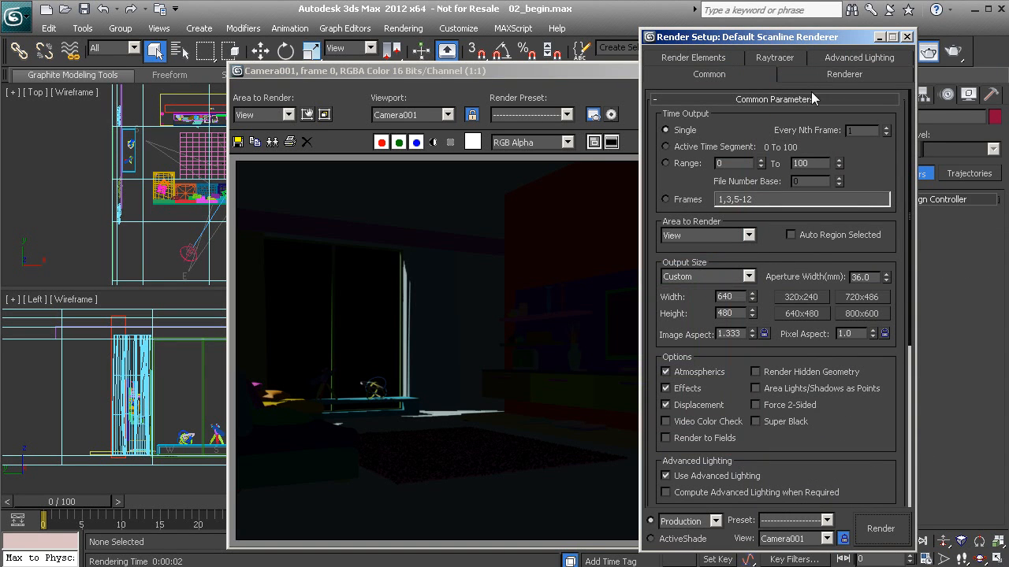
{"action": "left_click_drag", "start_coordinate": [888, 472], "coordinate": [885, 212]}
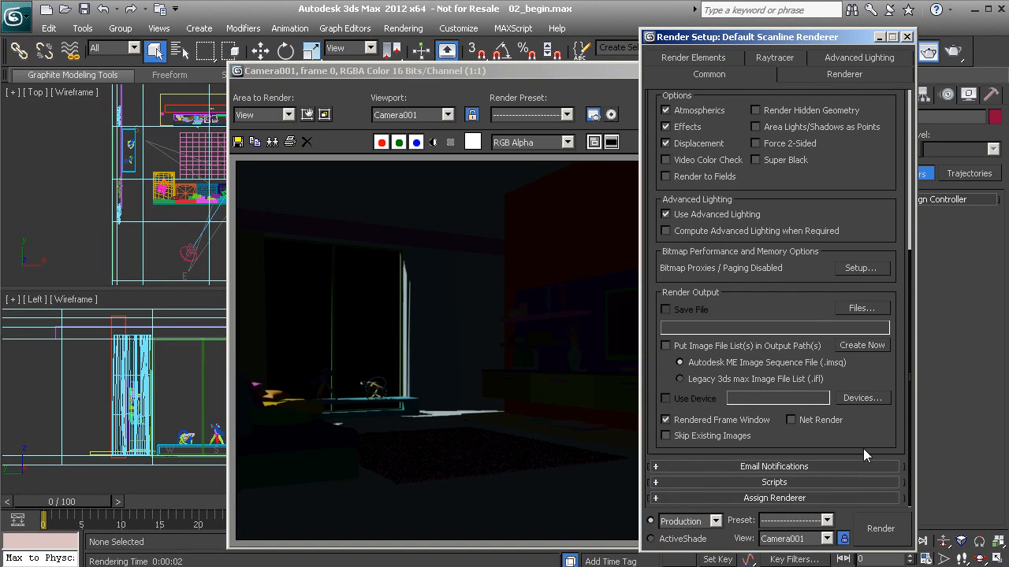
{"action": "left_click", "coordinate": [840, 497]}
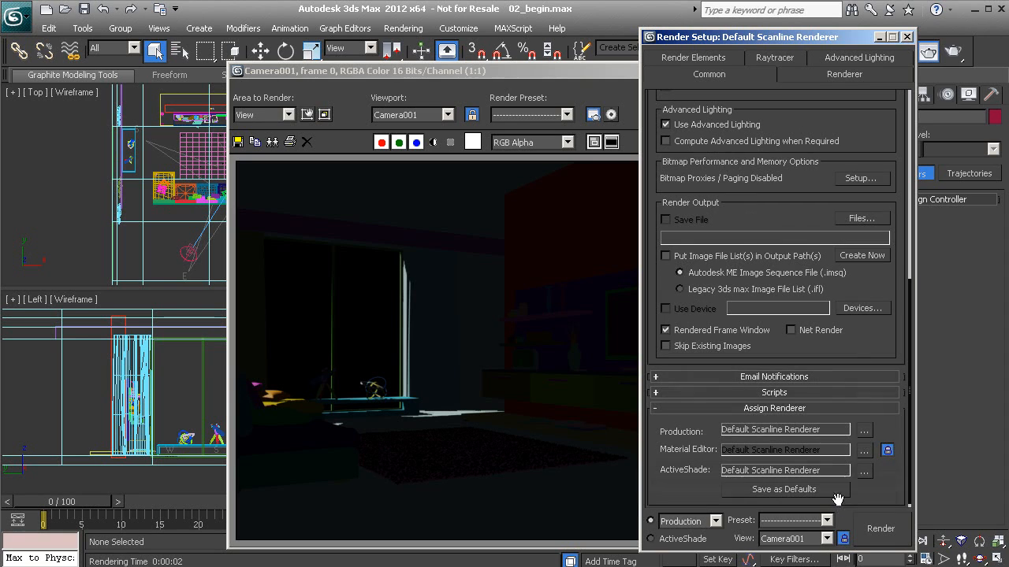
{"action": "left_click", "coordinate": [864, 429]}
{"action": "left_click", "coordinate": [705, 204]}
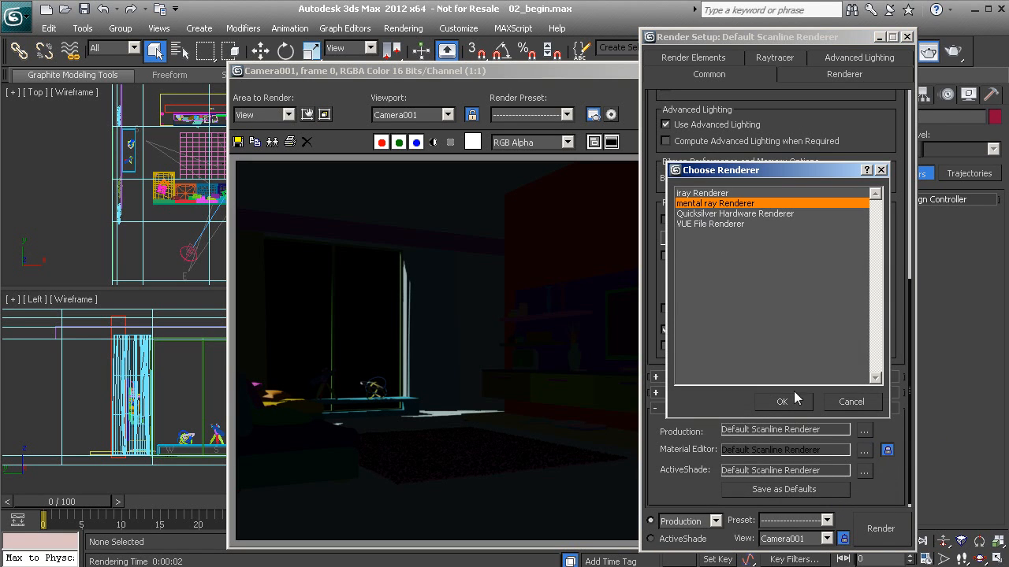
{"action": "left_click", "coordinate": [780, 402]}
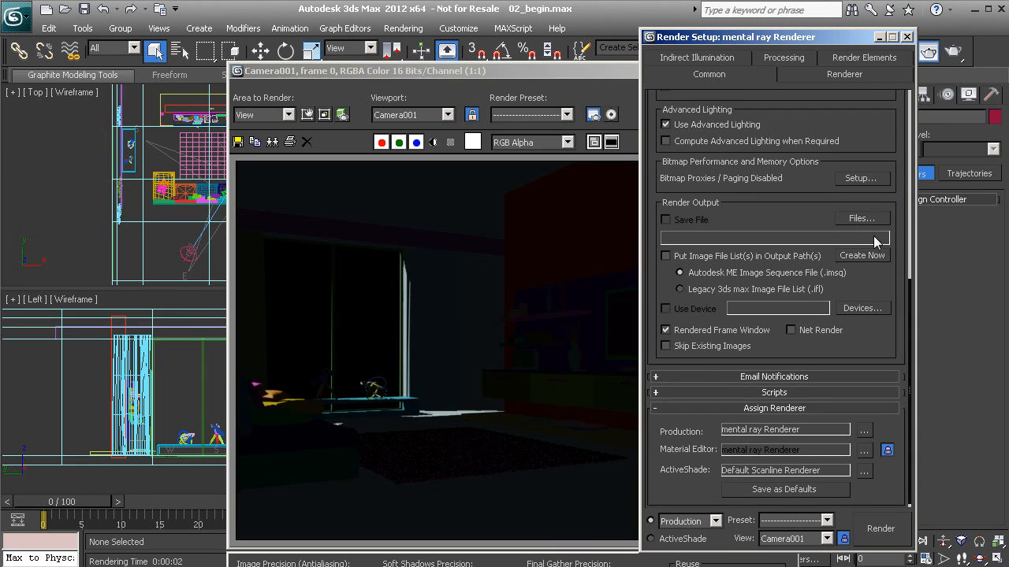
- Enable Force 2-Sided and re-render Camera001, showing bluish light at the window
{"action": "left_click_drag", "start_coordinate": [873, 127], "coordinate": [801, 358]}
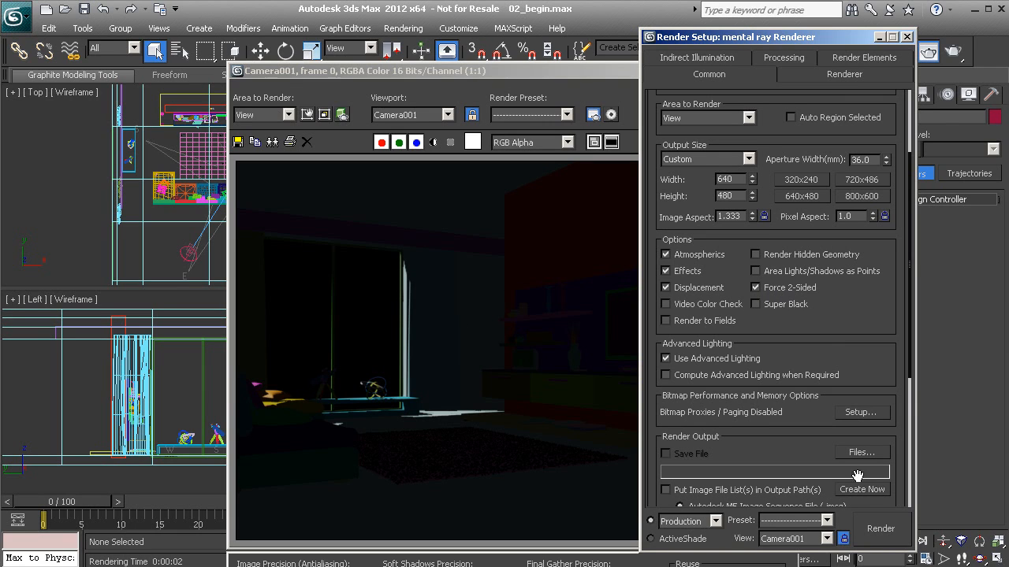
{"action": "left_click", "coordinate": [887, 526]}
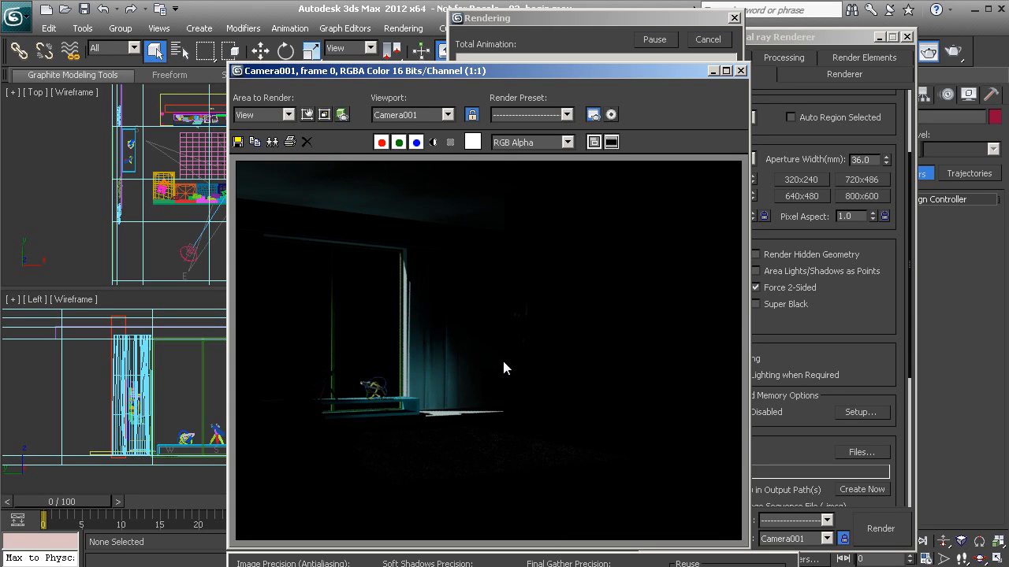
{"action": "left_click", "coordinate": [907, 37]}
{"action": "left_click_drag", "start_coordinate": [531, 71], "coordinate": [553, 41]}
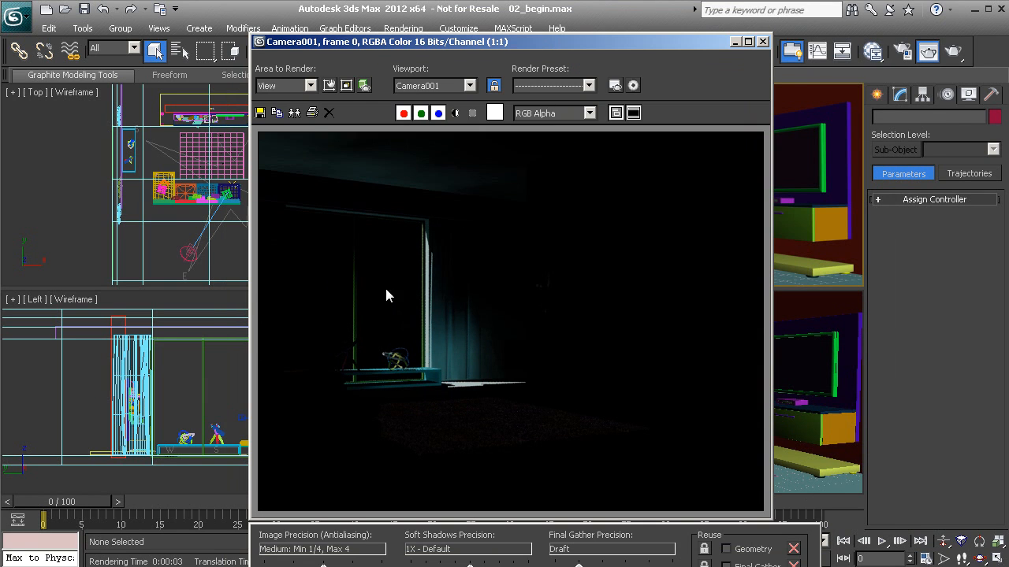